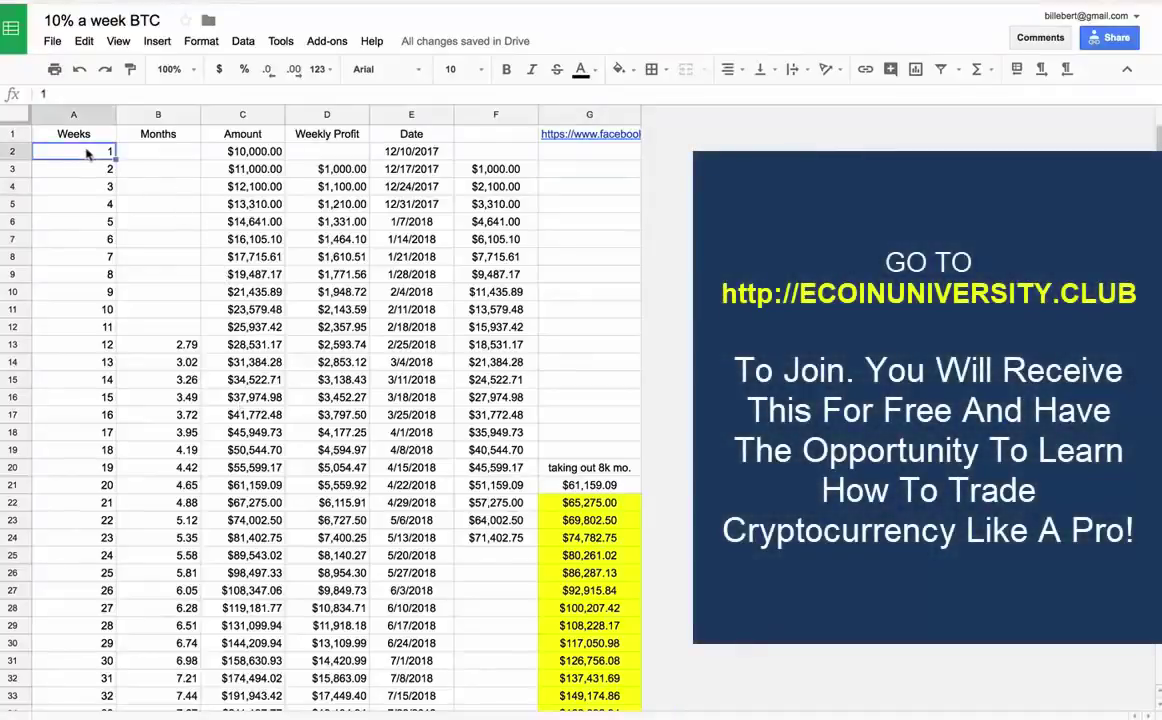
Inspect the week 1 row, the C2 starting amount and the first date formula
click(10, 150)
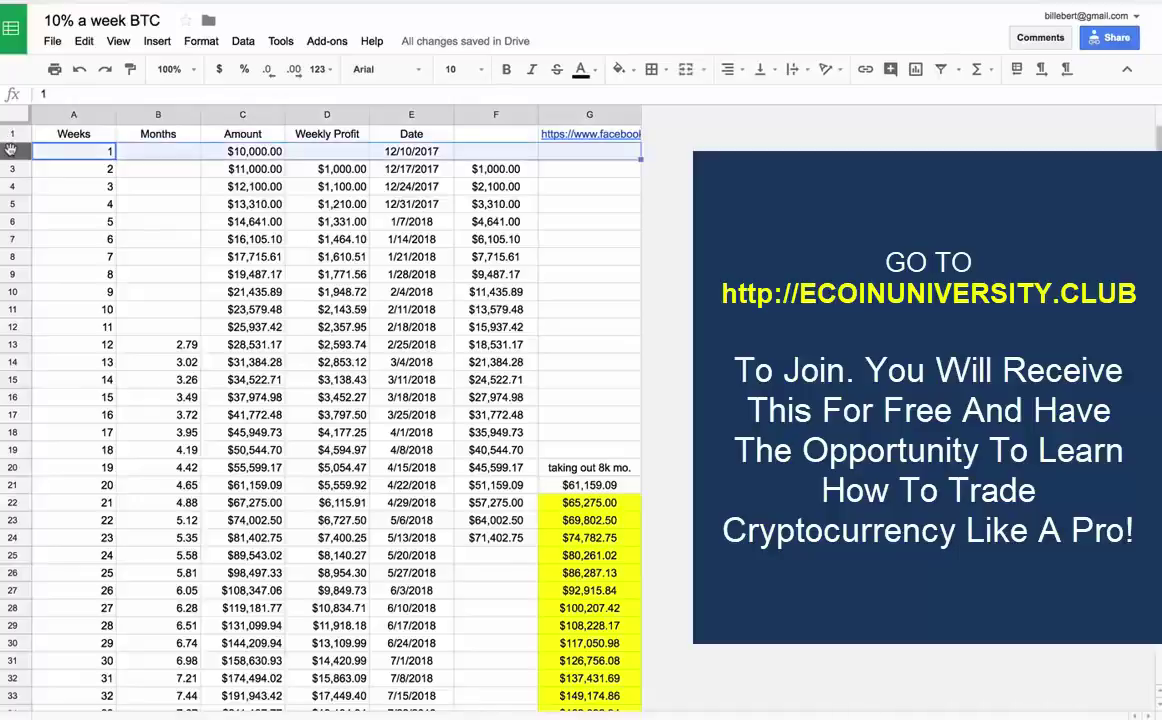
click(212, 148)
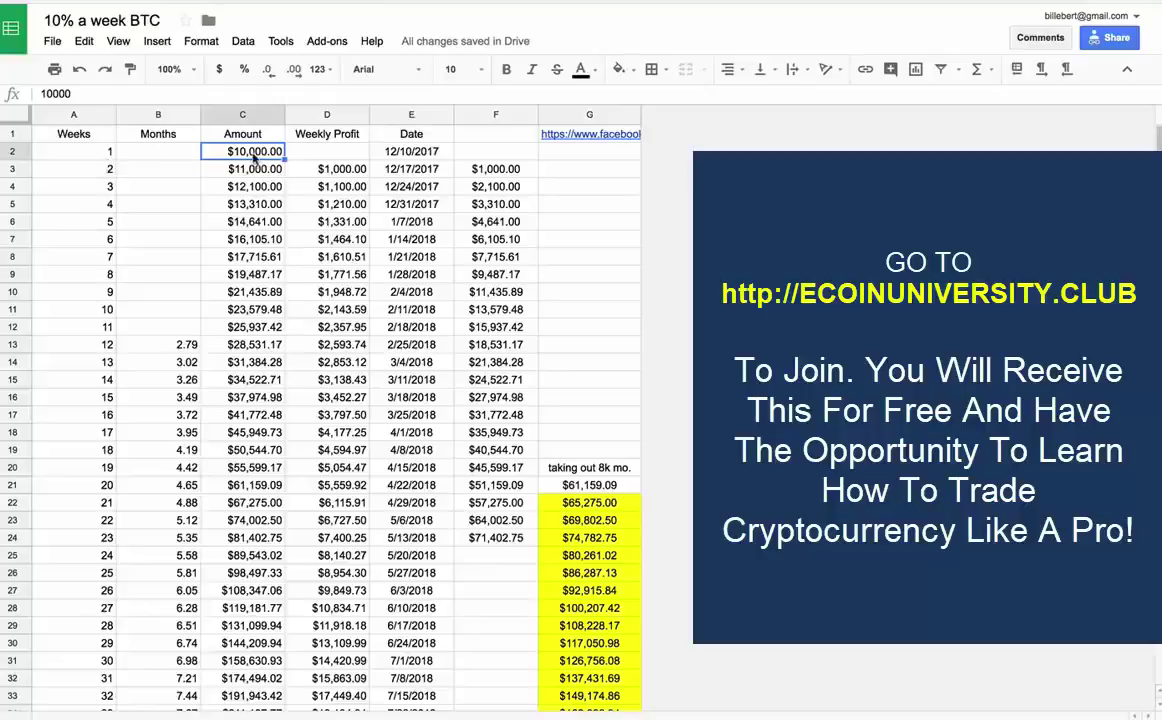
click(409, 152)
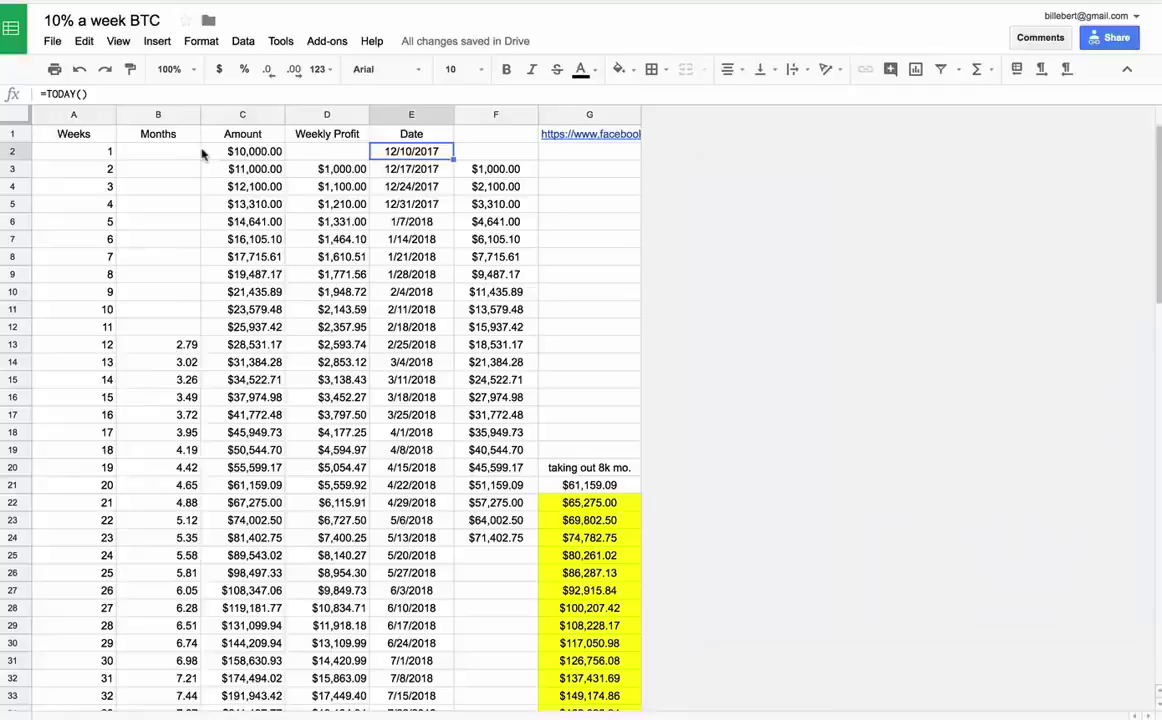
click(256, 152)
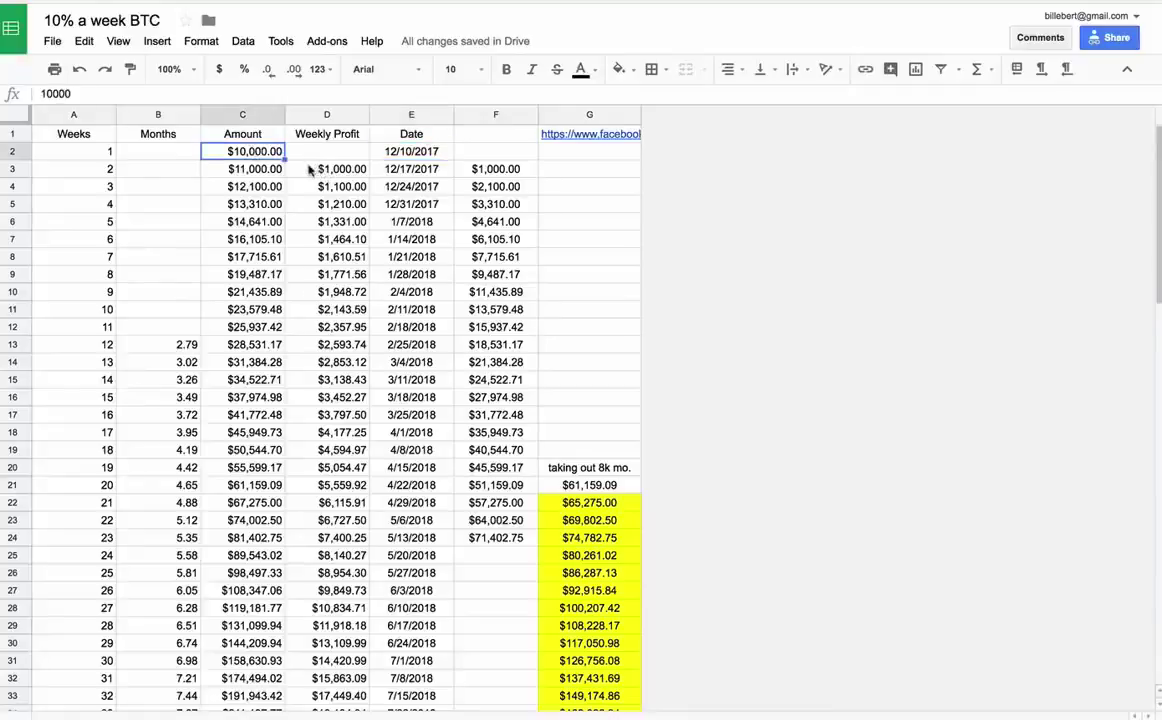
Review the week 50 row's week-number, months and compounding formulas in A51–C51
scroll(237, 225, down, 2)
scroll(237, 229, down, 4)
scroll(237, 228, down, 5)
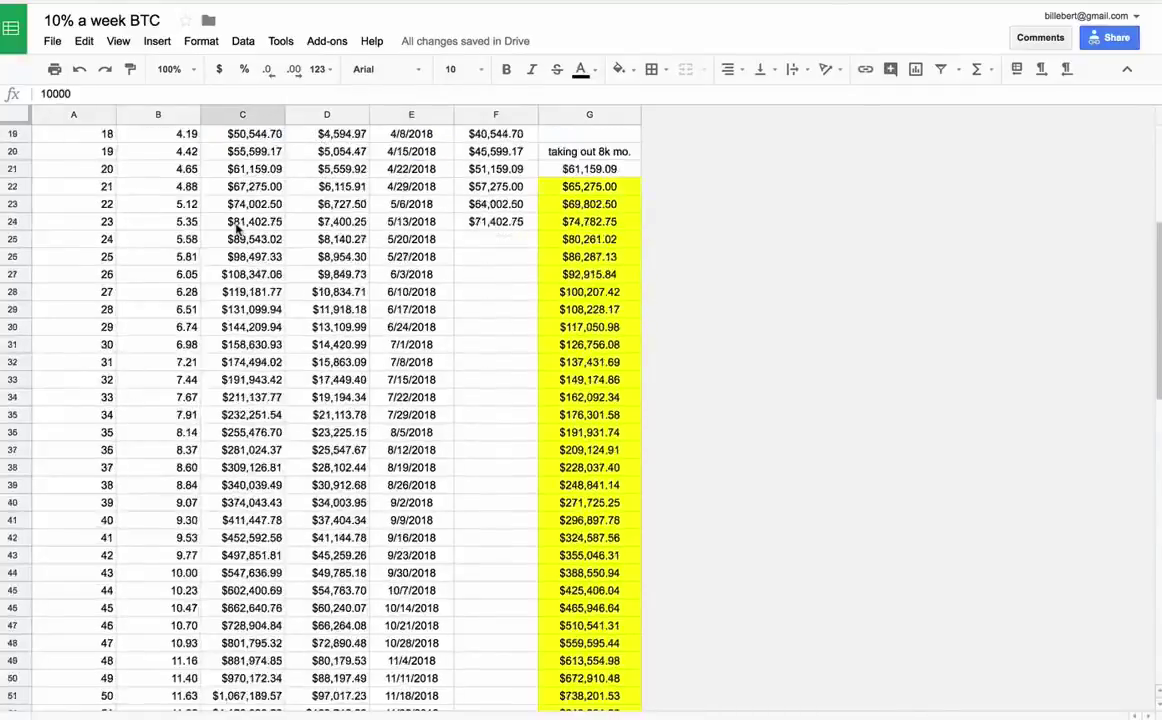
scroll(236, 226, down, 3)
scroll(236, 226, down, 3)
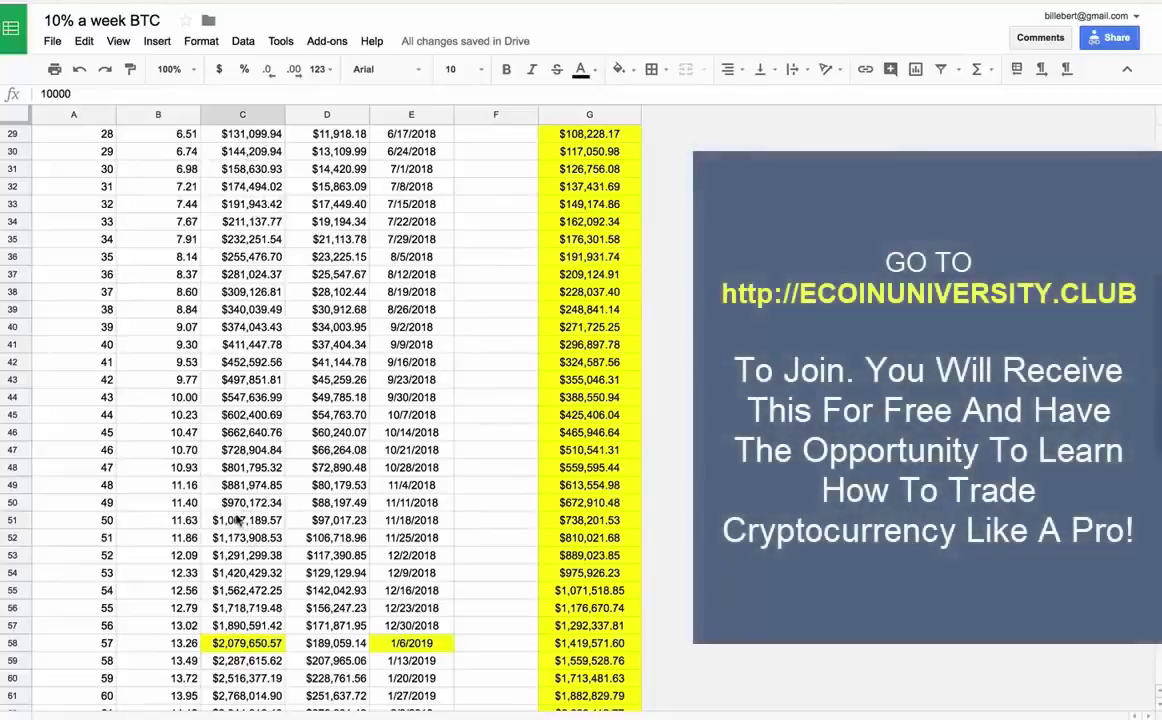
click(240, 520)
click(163, 522)
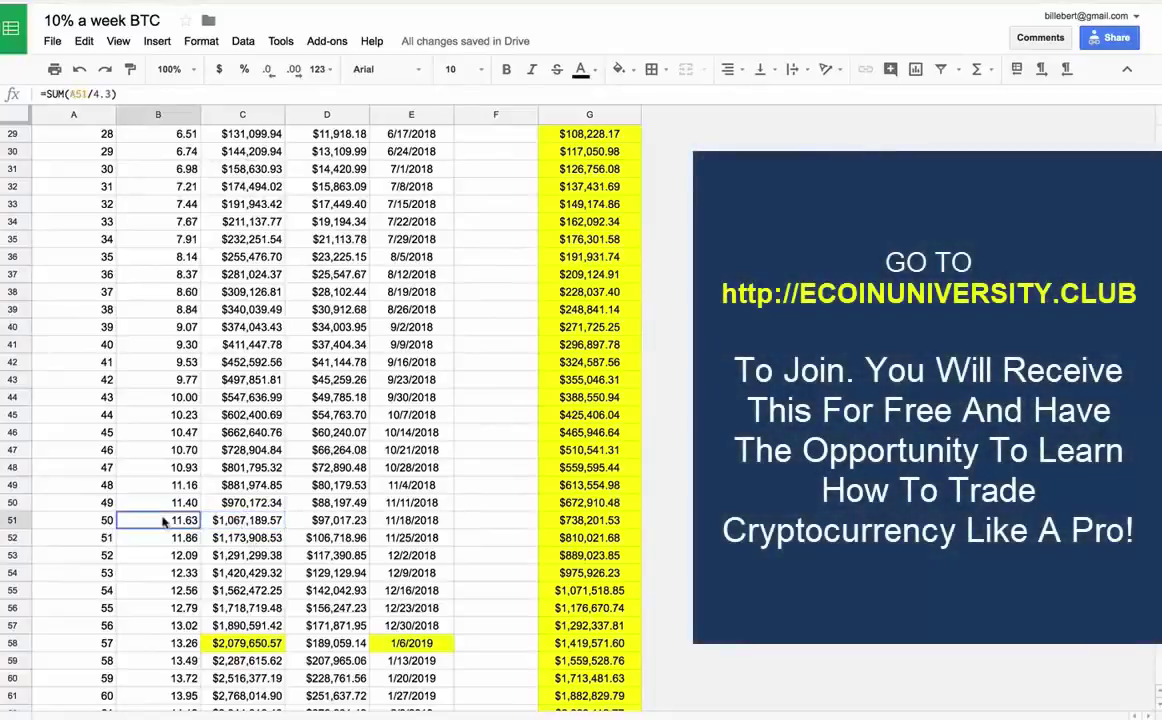
click(89, 522)
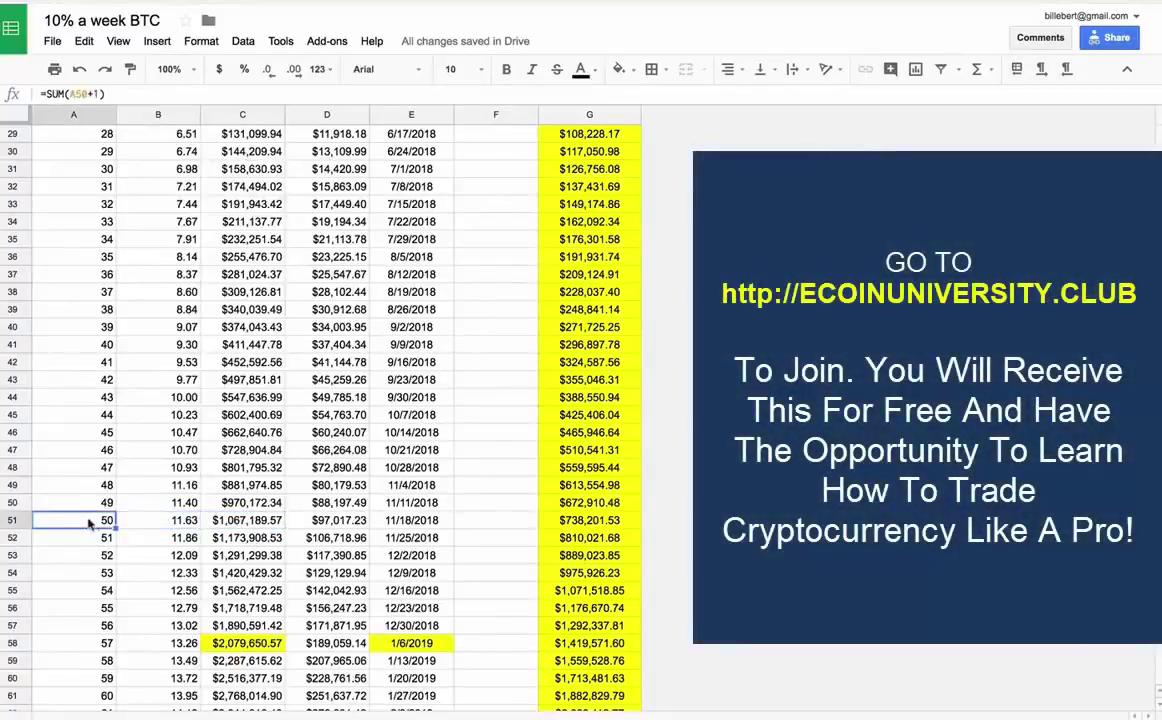
click(141, 523)
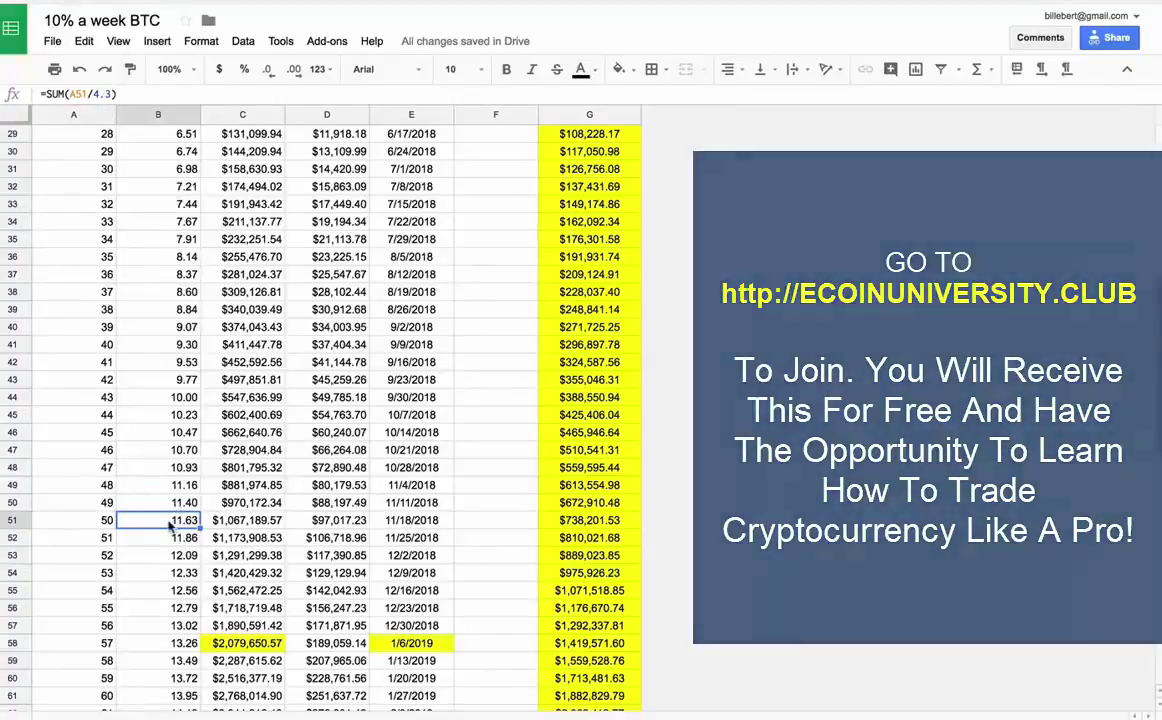
click(239, 521)
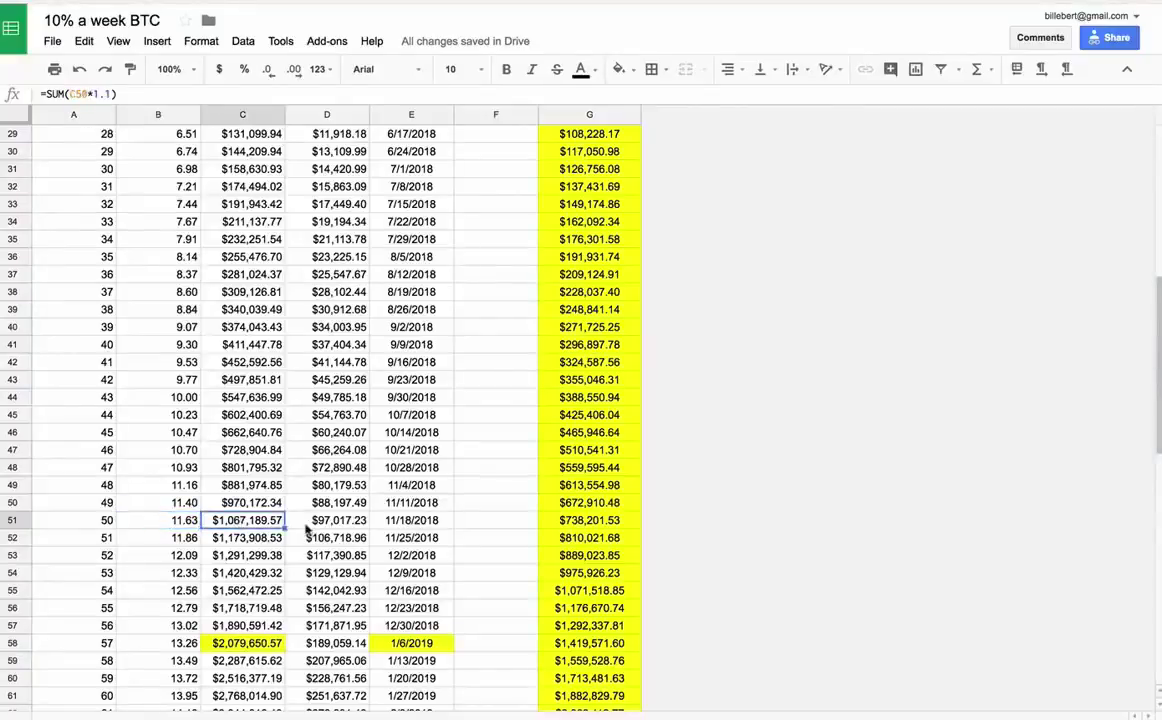
Change the starting amount in C2 to 2500
scroll(250, 438, up, 10)
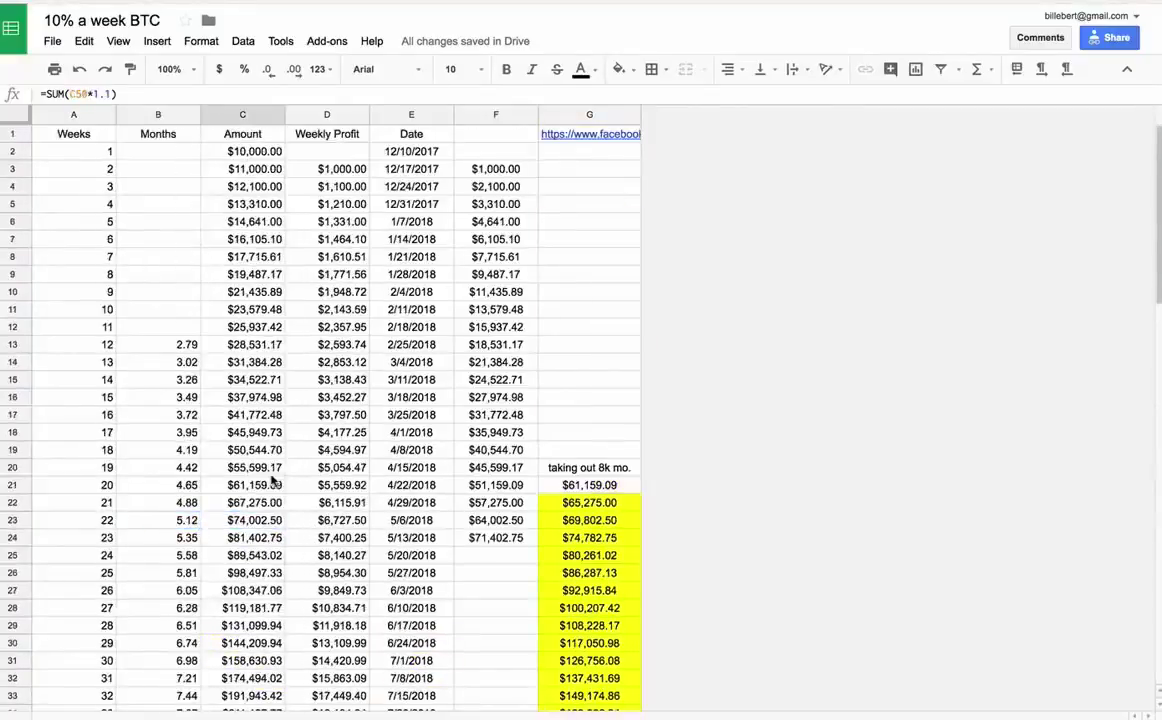
click(252, 155)
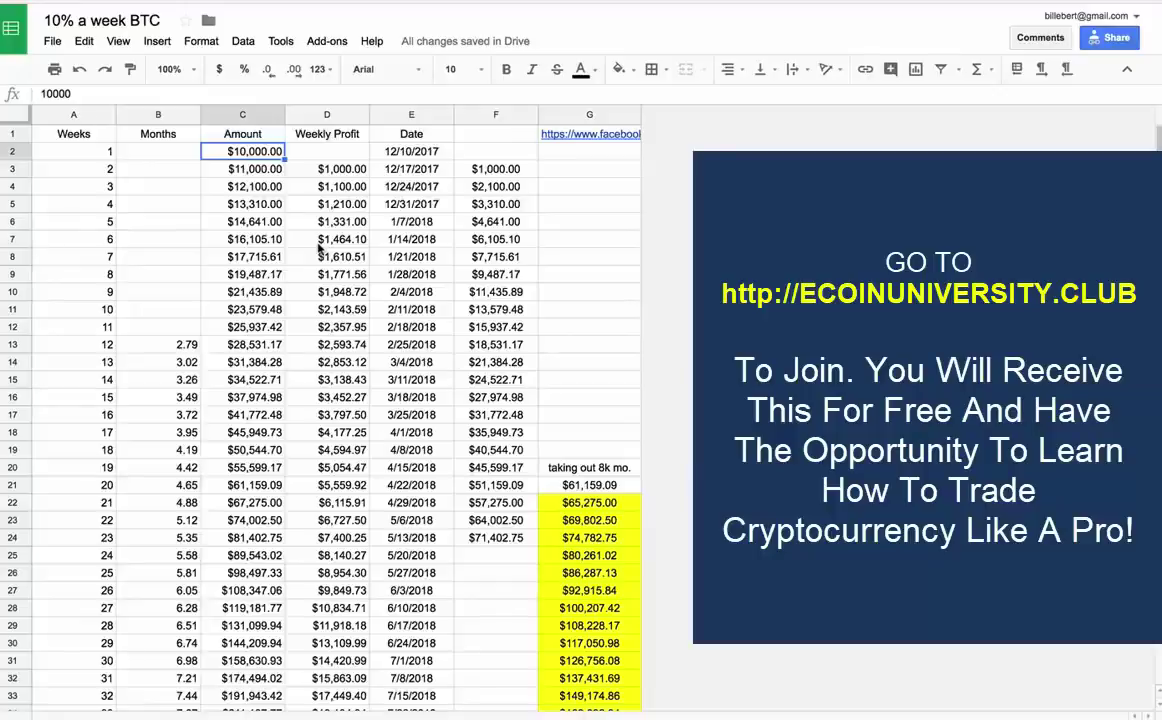
text(250)
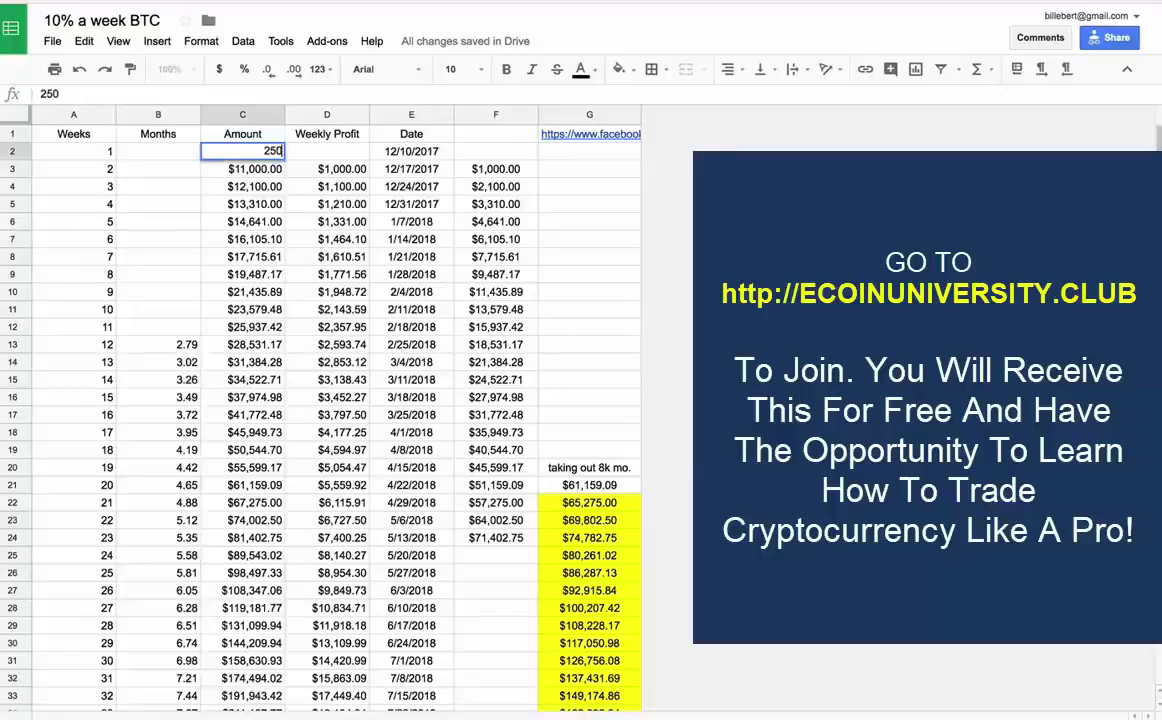
text(0)
key(Return)
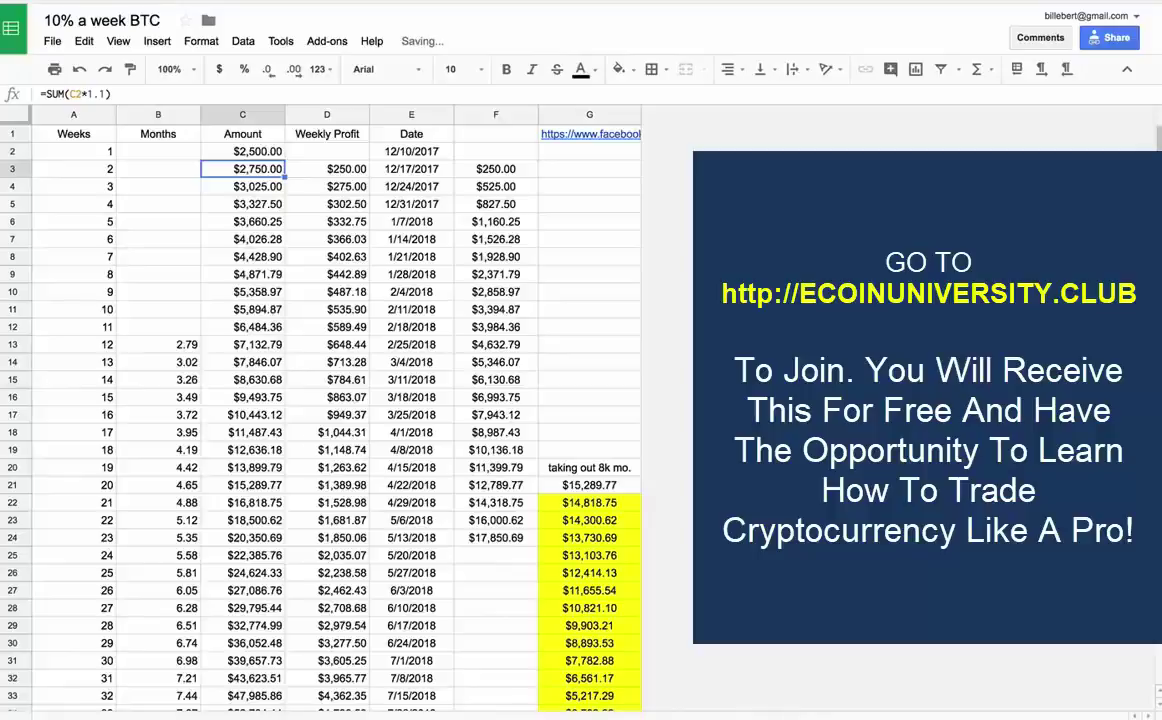
Check the weekly date formula in E3 and the group link in G1
click(405, 172)
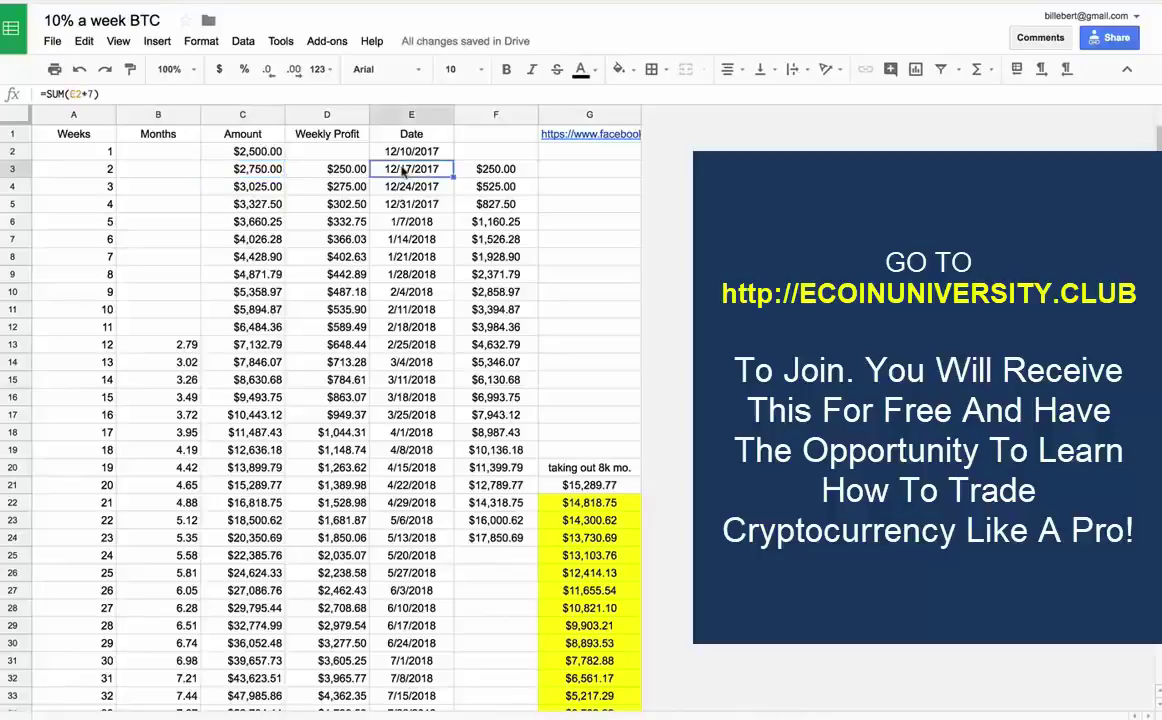
click(559, 139)
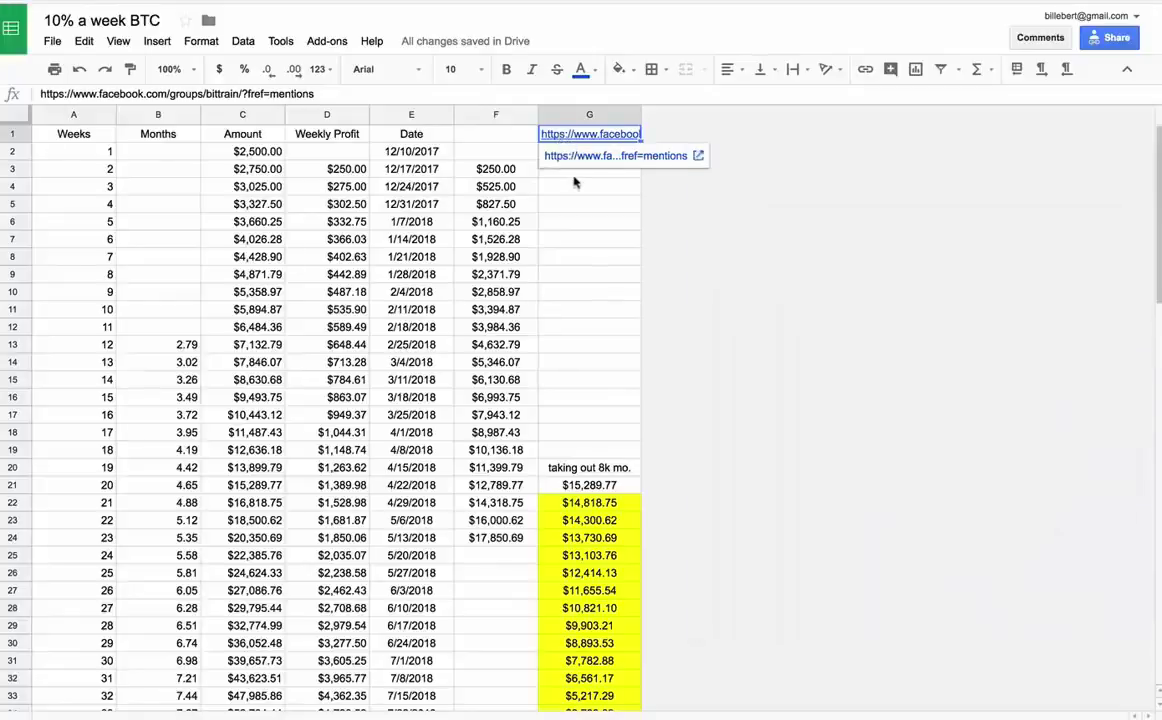
click(574, 170)
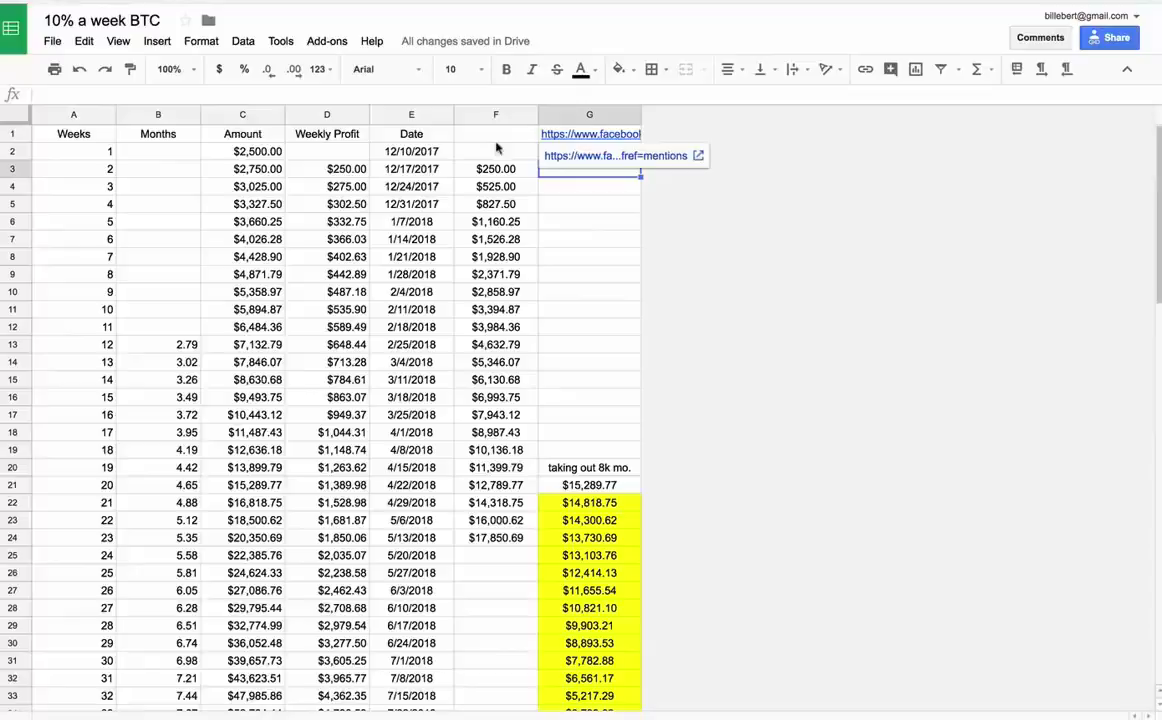
click(257, 151)
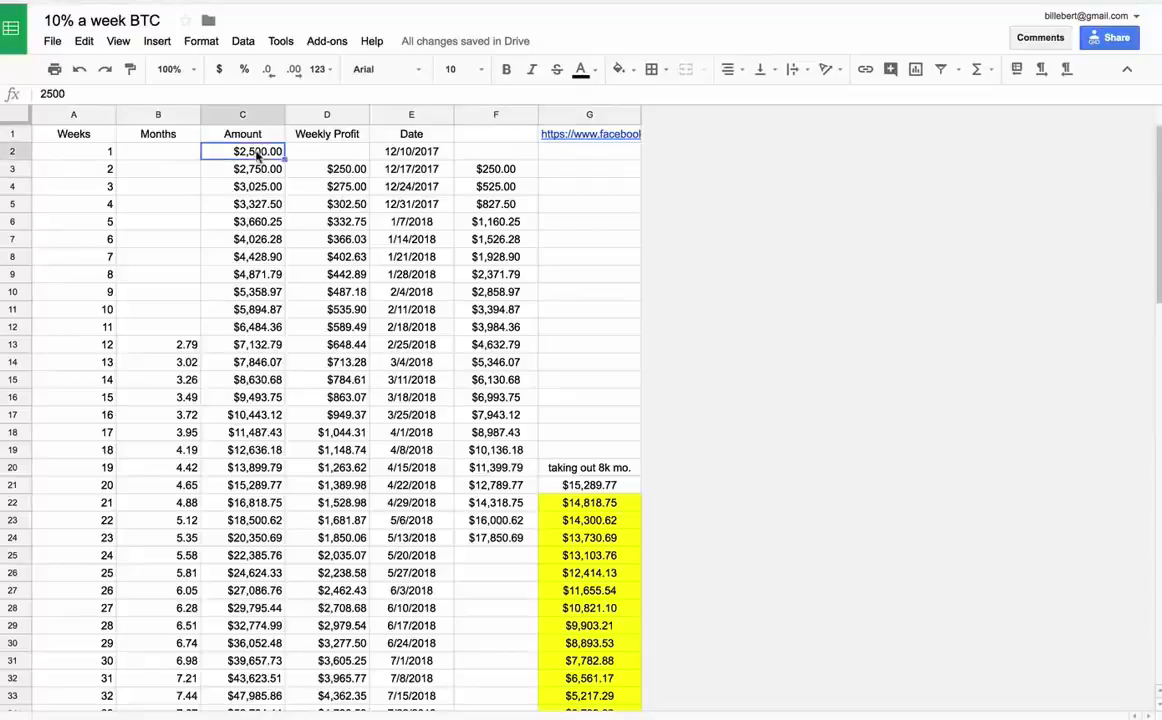
Scroll down to check the recalculated months formula at week 64
scroll(241, 187, down, 2)
scroll(241, 190, down, 2)
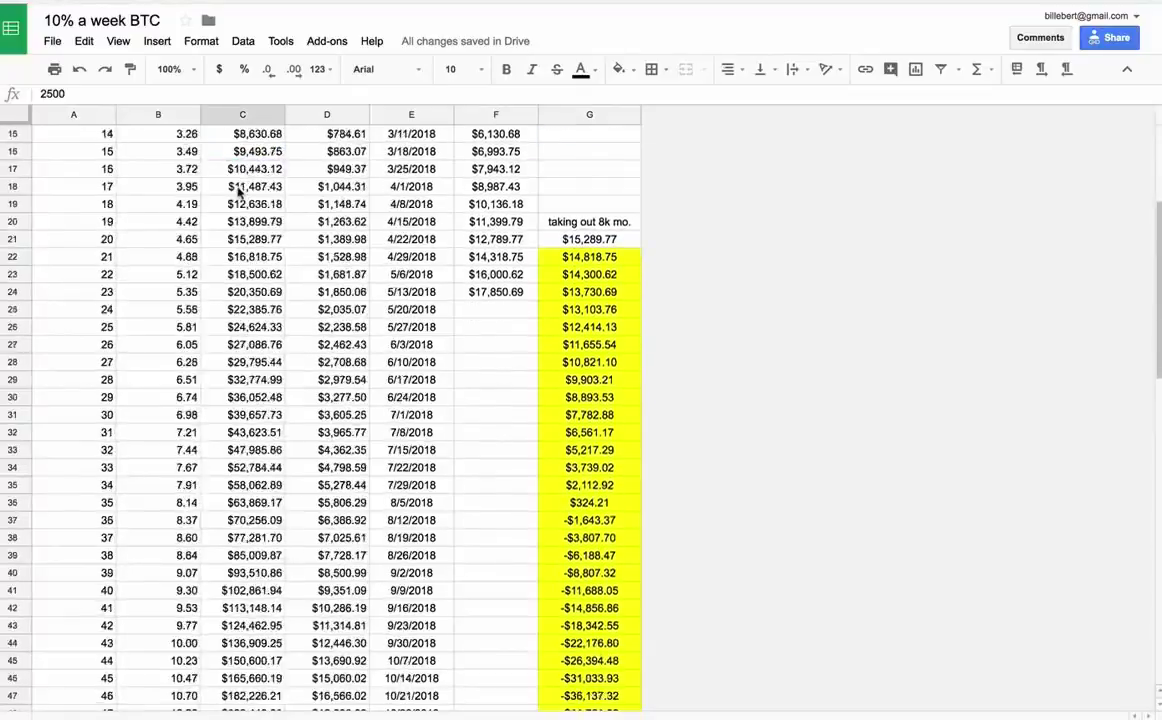
scroll(240, 195, down, 1)
scroll(239, 187, down, 4)
scroll(239, 187, down, 3)
scroll(239, 187, down, 1)
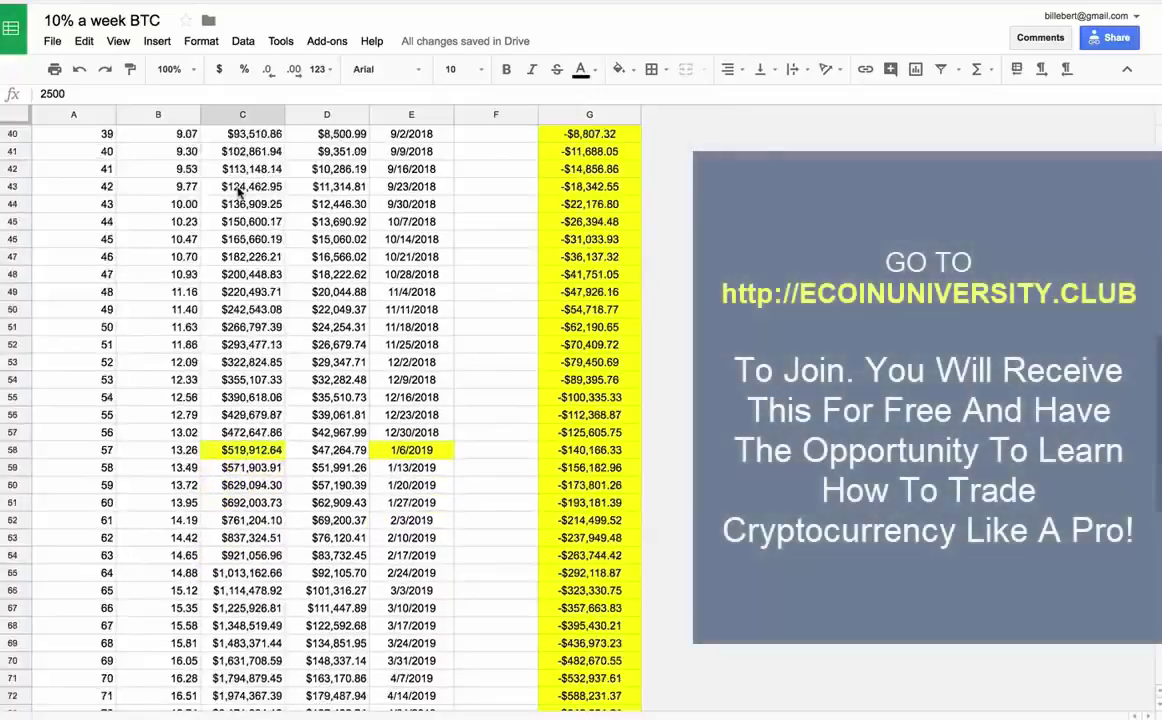
click(152, 555)
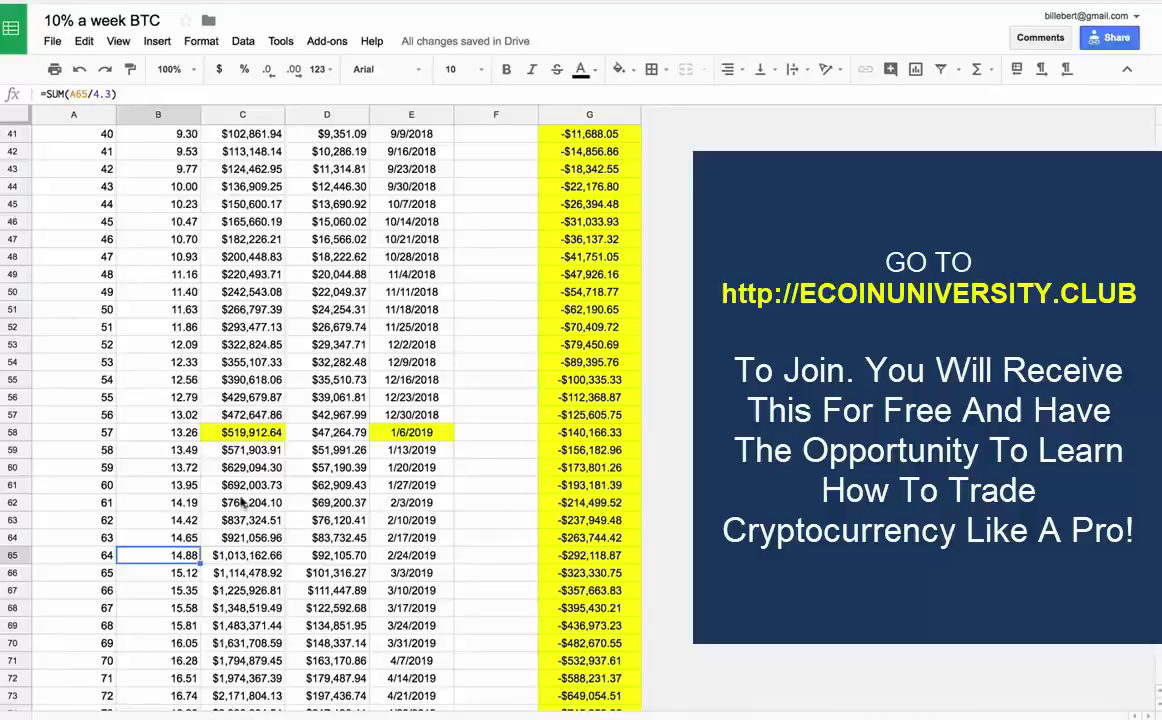
scroll(240, 503, up, 10)
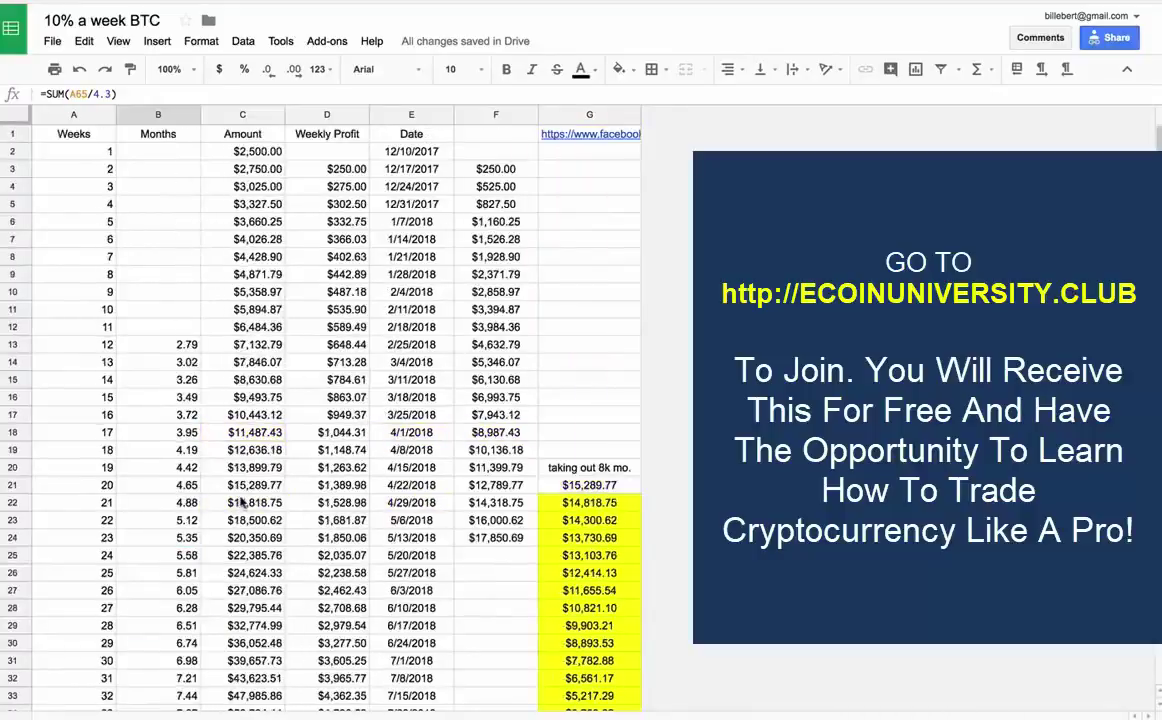
Lower the C2 starting amount to 1,000
click(257, 153)
text(1,000)
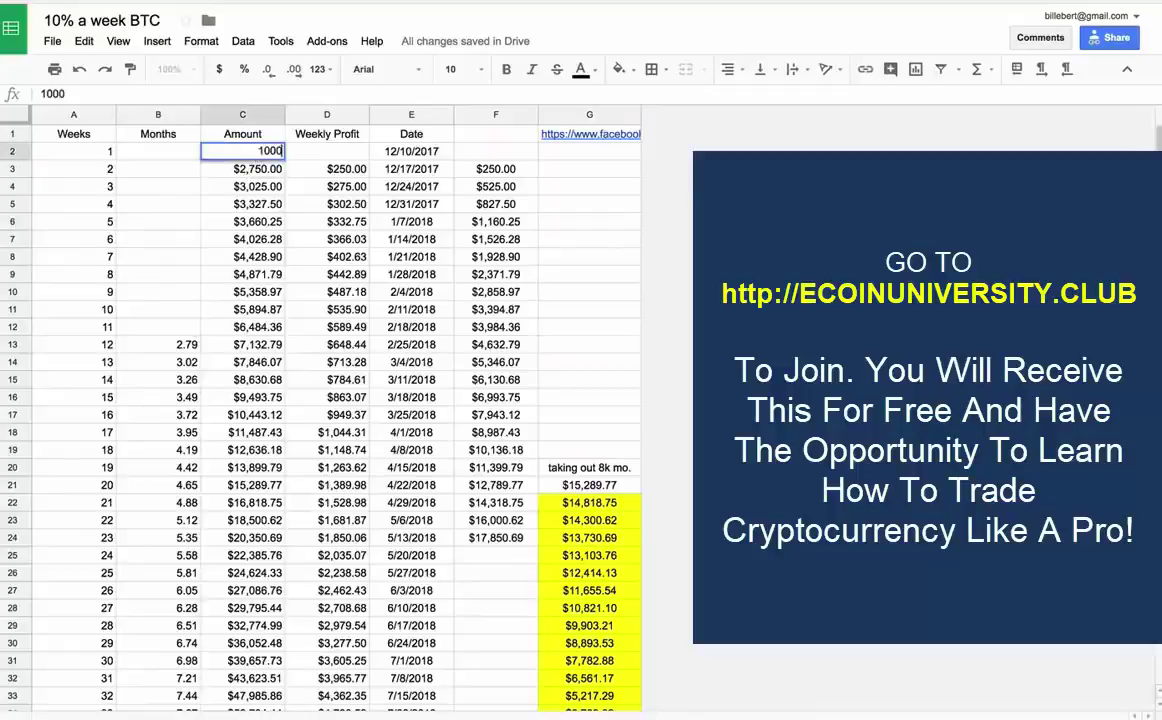
key(Return)
Scroll down to review the recalculated week 74 amount and months formulas
scroll(280, 297, down, 4)
scroll(280, 300, down, 4)
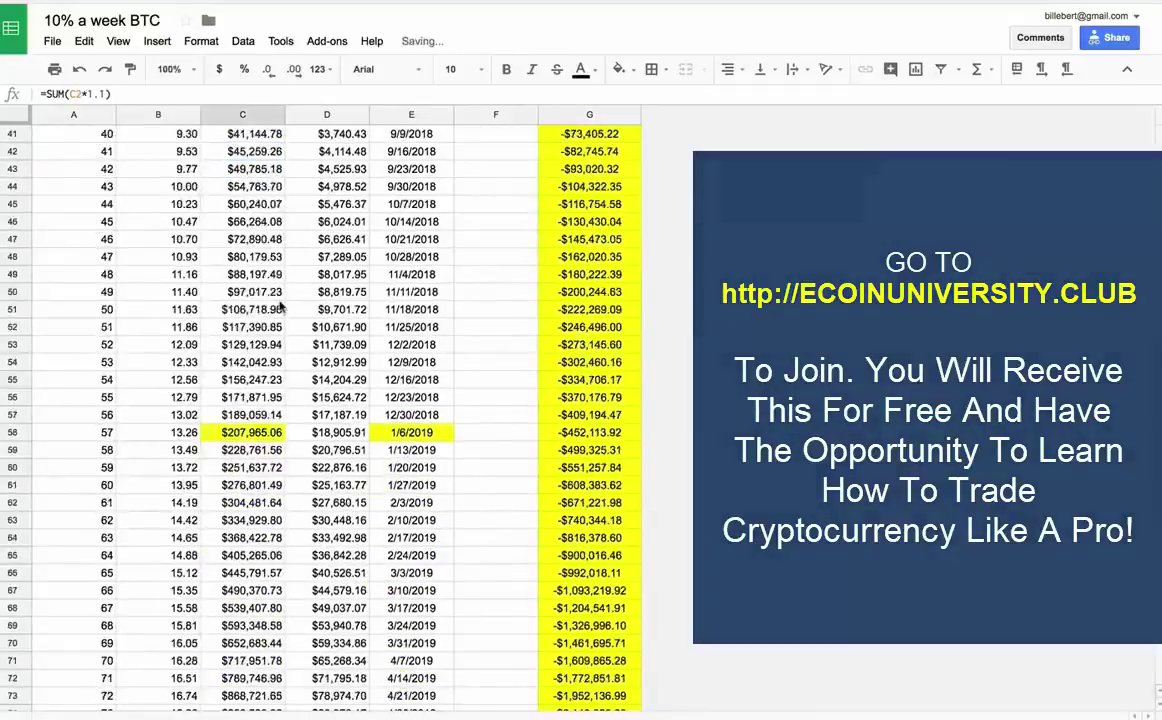
scroll(281, 305, down, 1)
scroll(282, 309, down, 2)
scroll(281, 308, down, 1)
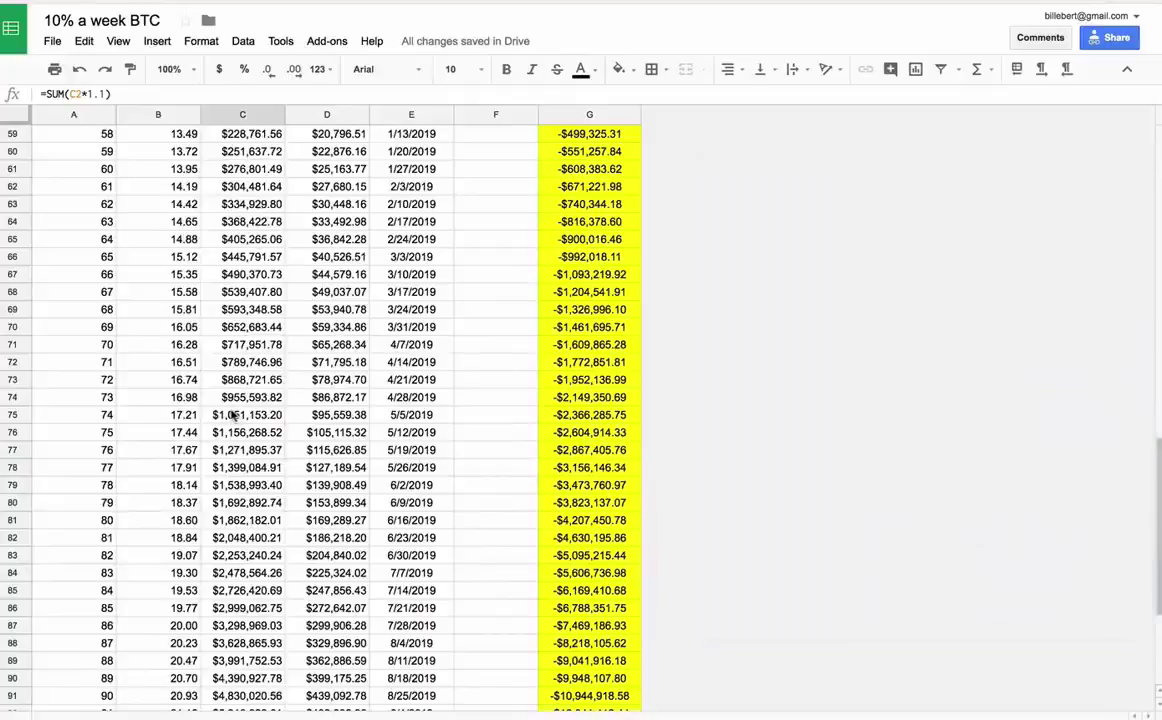
click(245, 414)
click(160, 414)
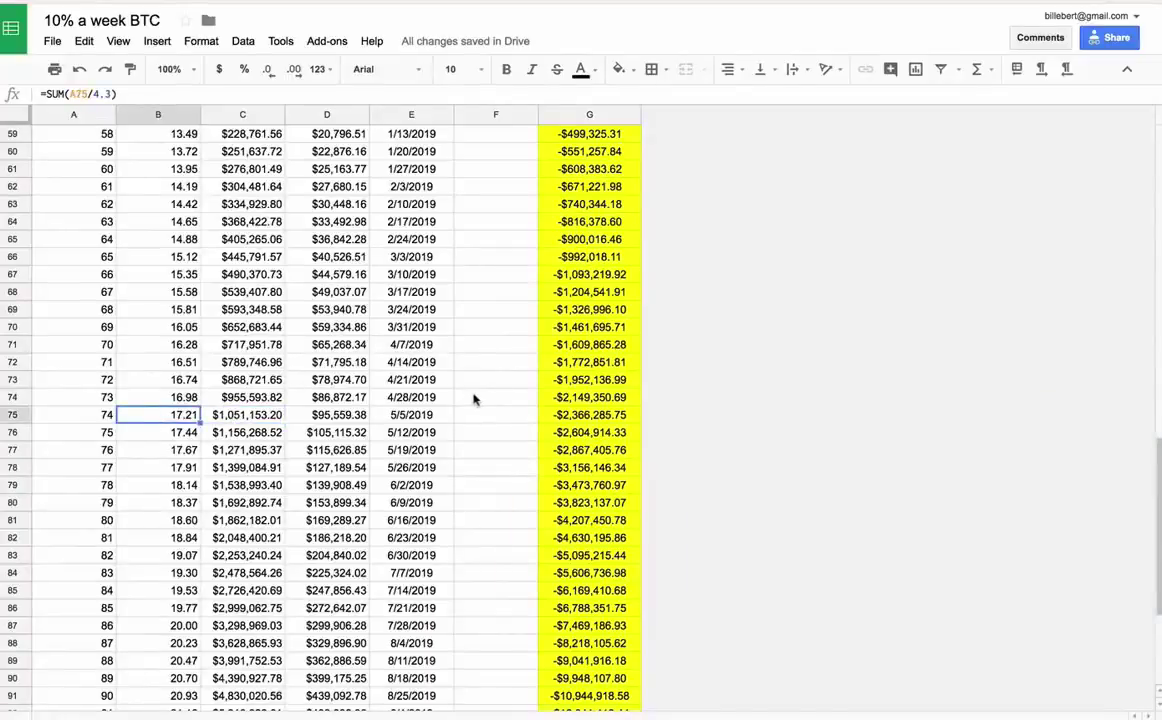
Return to the top and enter 10,000 as the C2 starting amount
scroll(473, 397, up, 5)
scroll(473, 397, up, 2)
scroll(473, 397, up, 4)
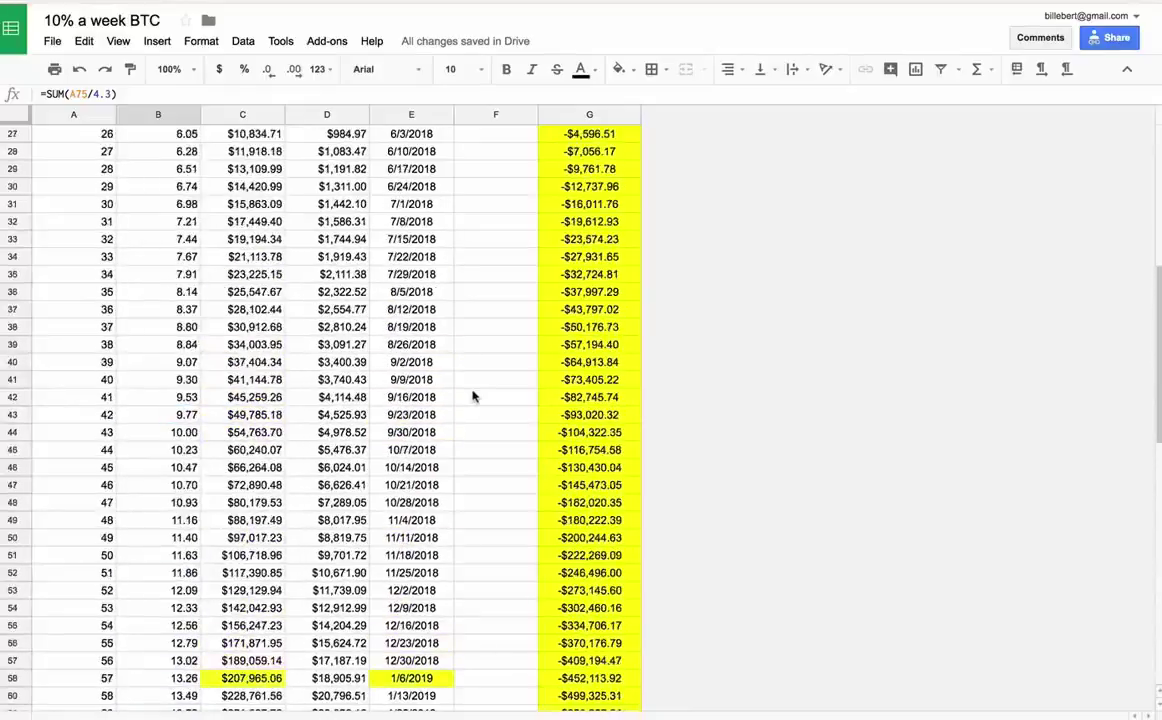
scroll(473, 397, up, 4)
scroll(430, 370, up, 1)
scroll(350, 335, up, 4)
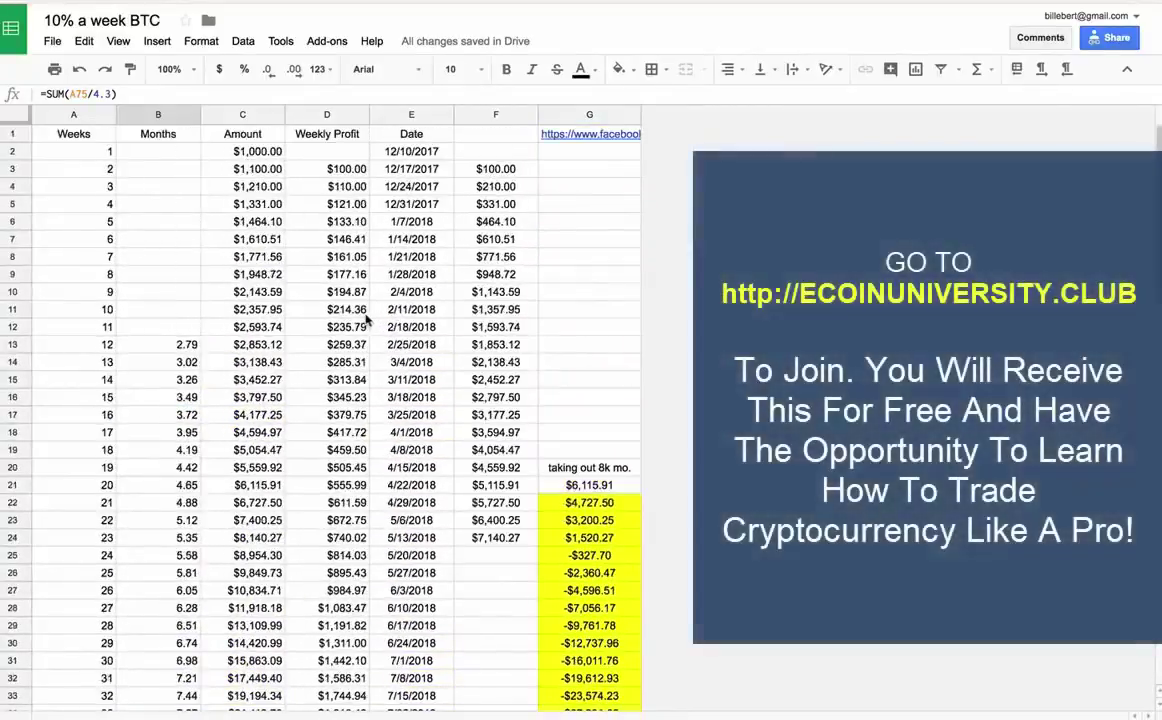
click(242, 151)
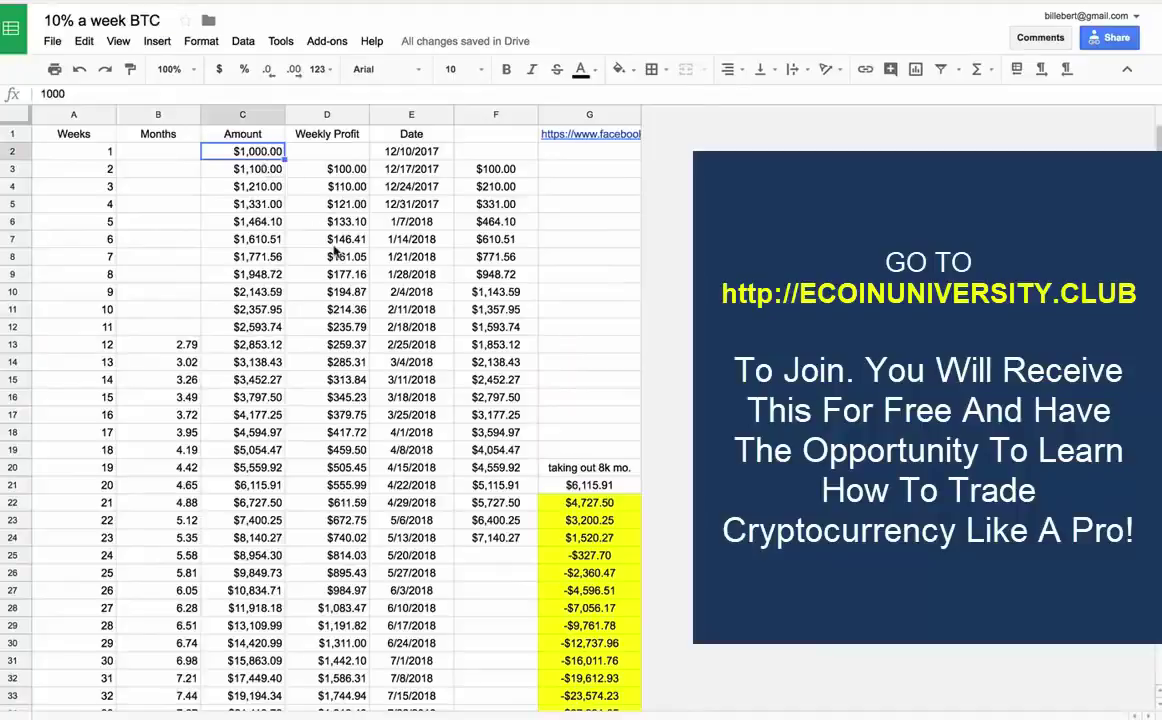
text(10,000)
key(Return)
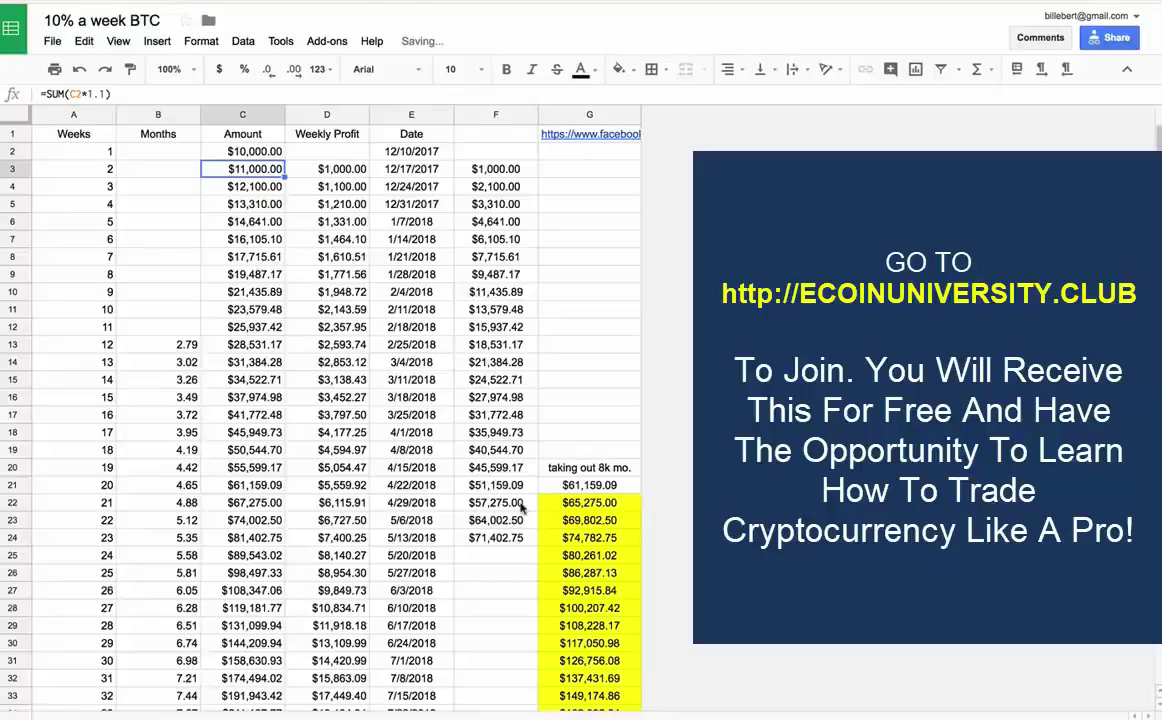
click(170, 503)
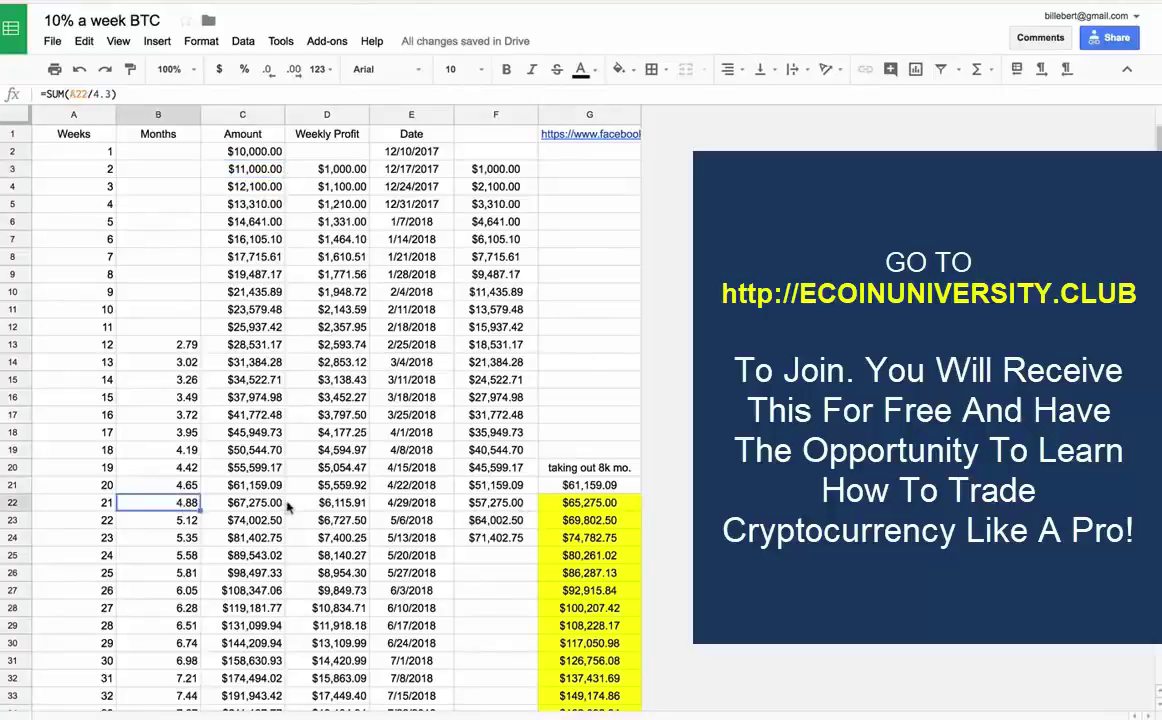
click(580, 481)
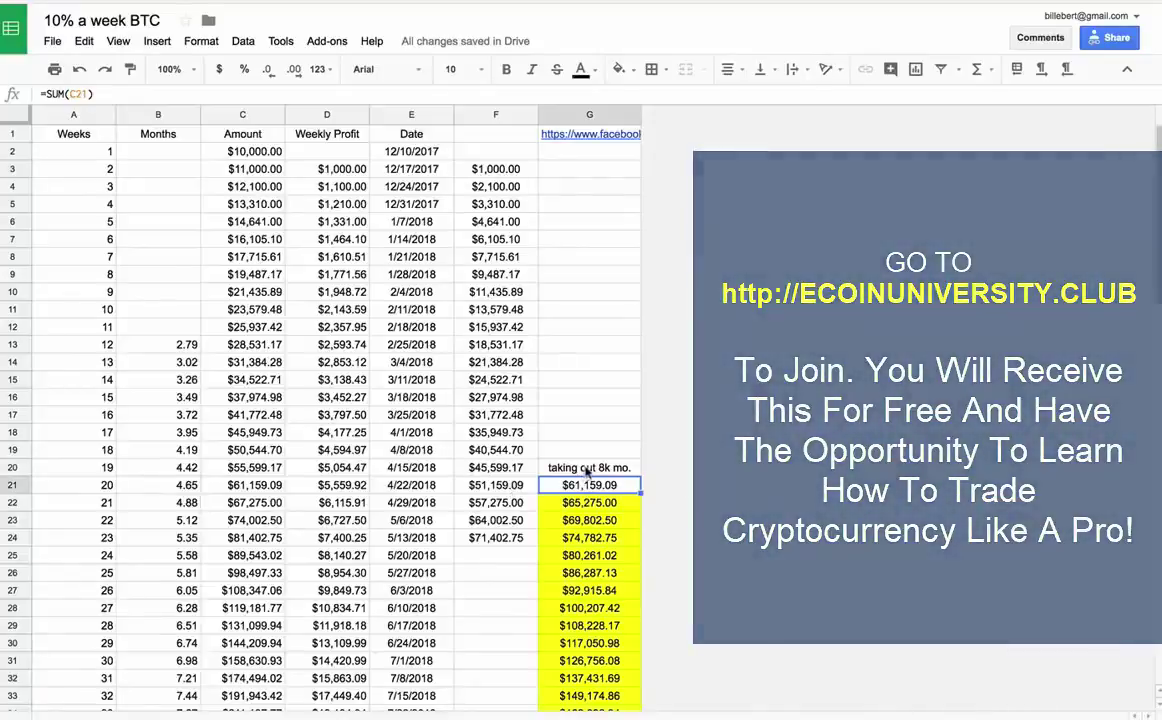
click(14, 485)
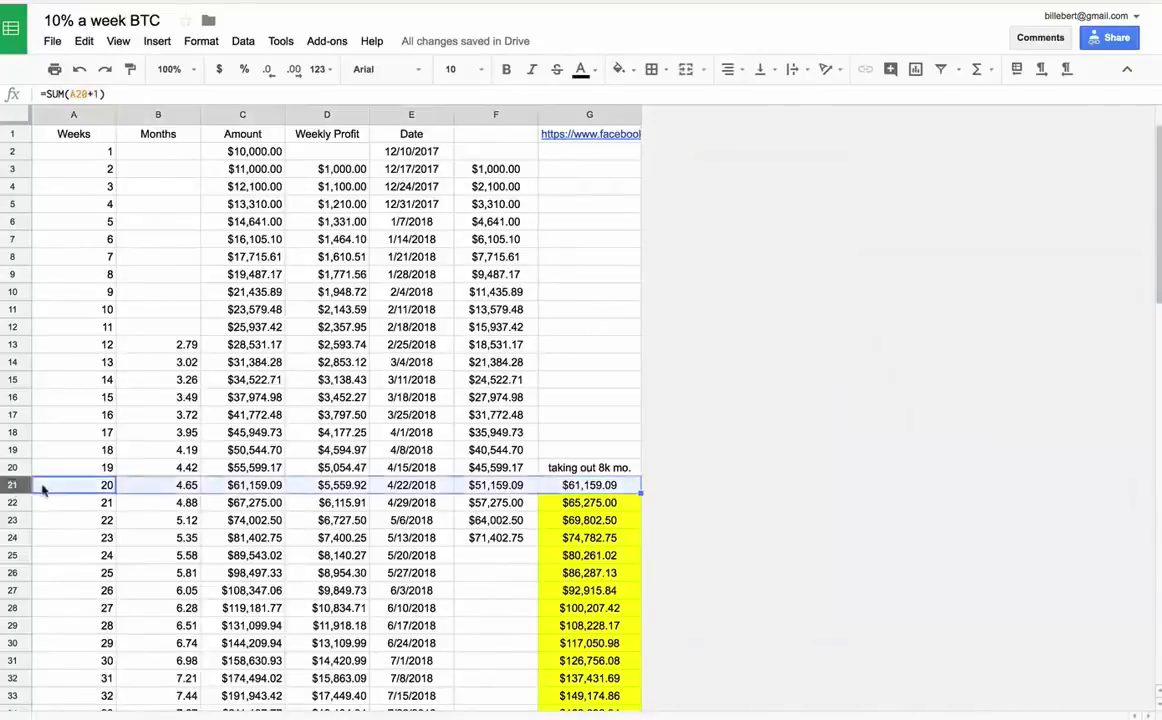
click(588, 486)
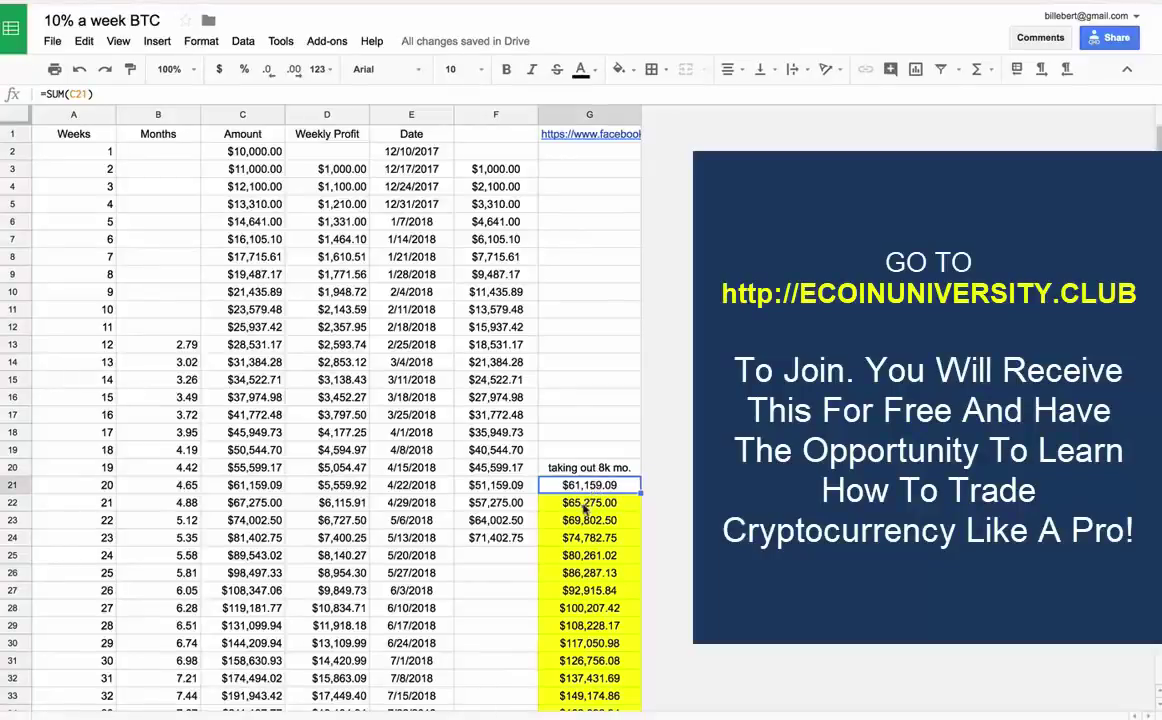
click(586, 507)
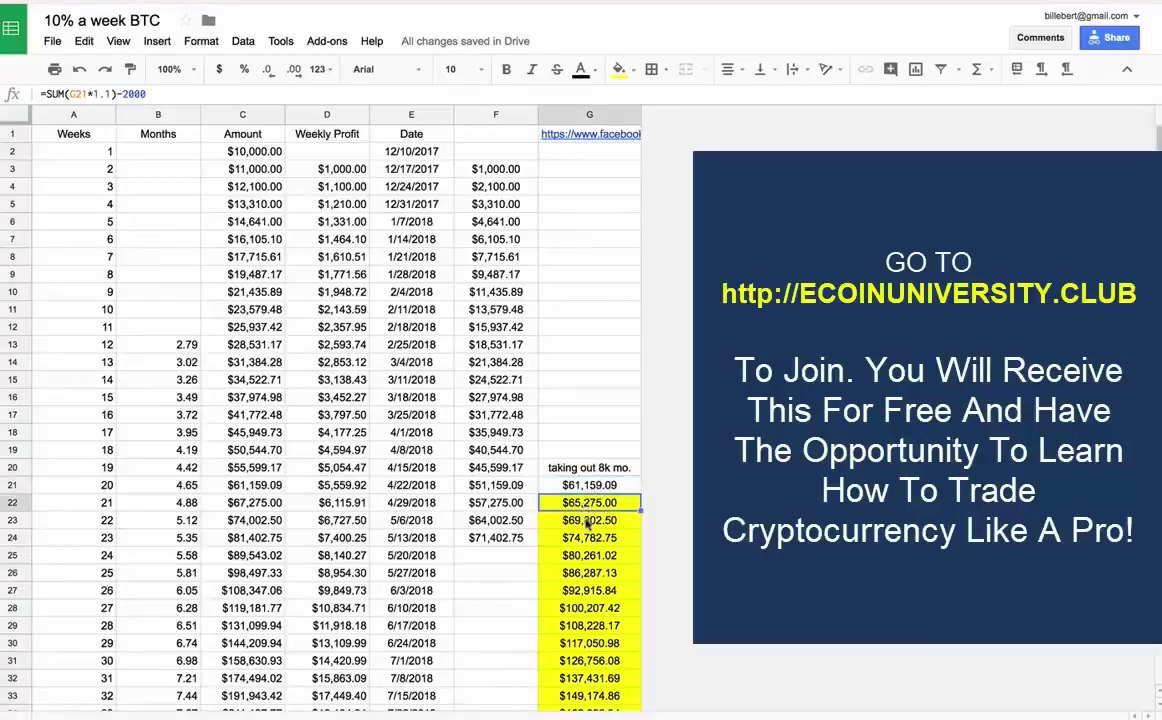
key(Down)
key(Down)
key(Down)
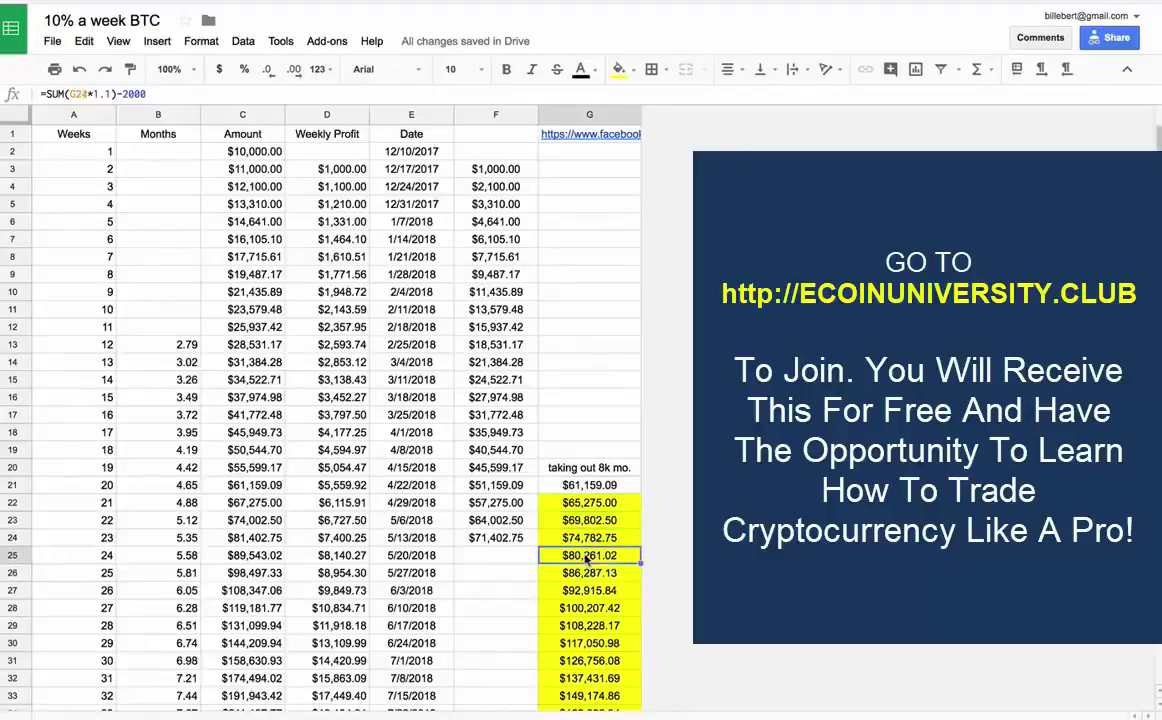
click(576, 469)
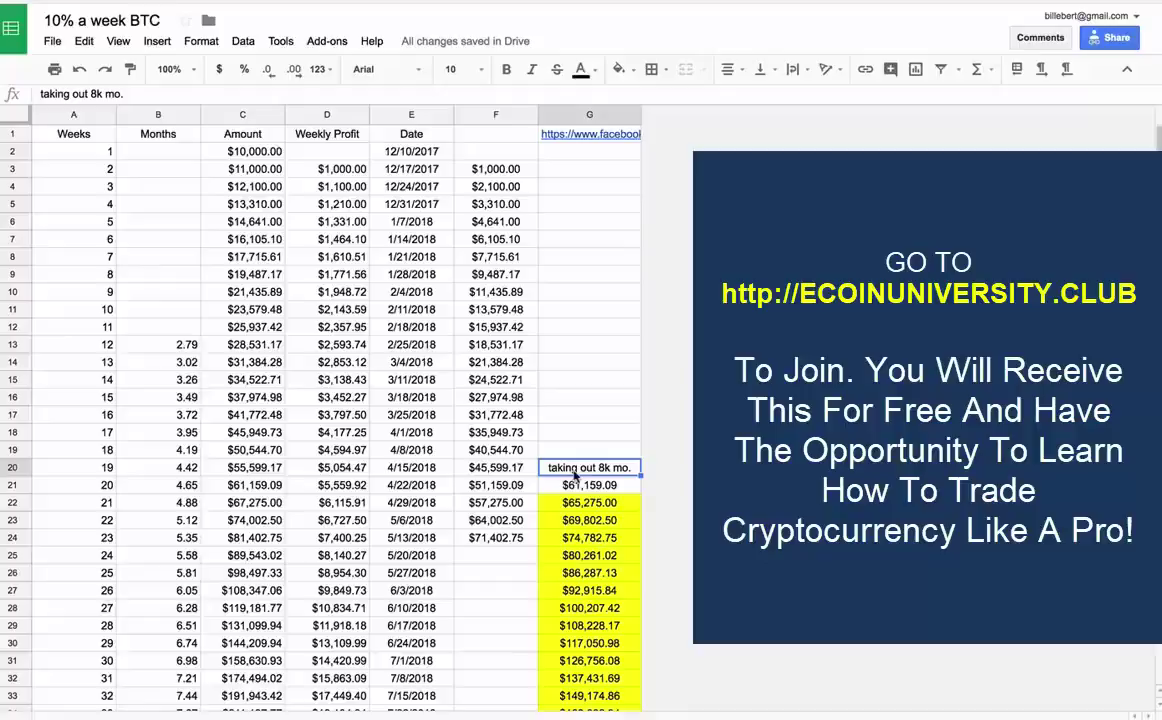
scroll(580, 487, down, 1)
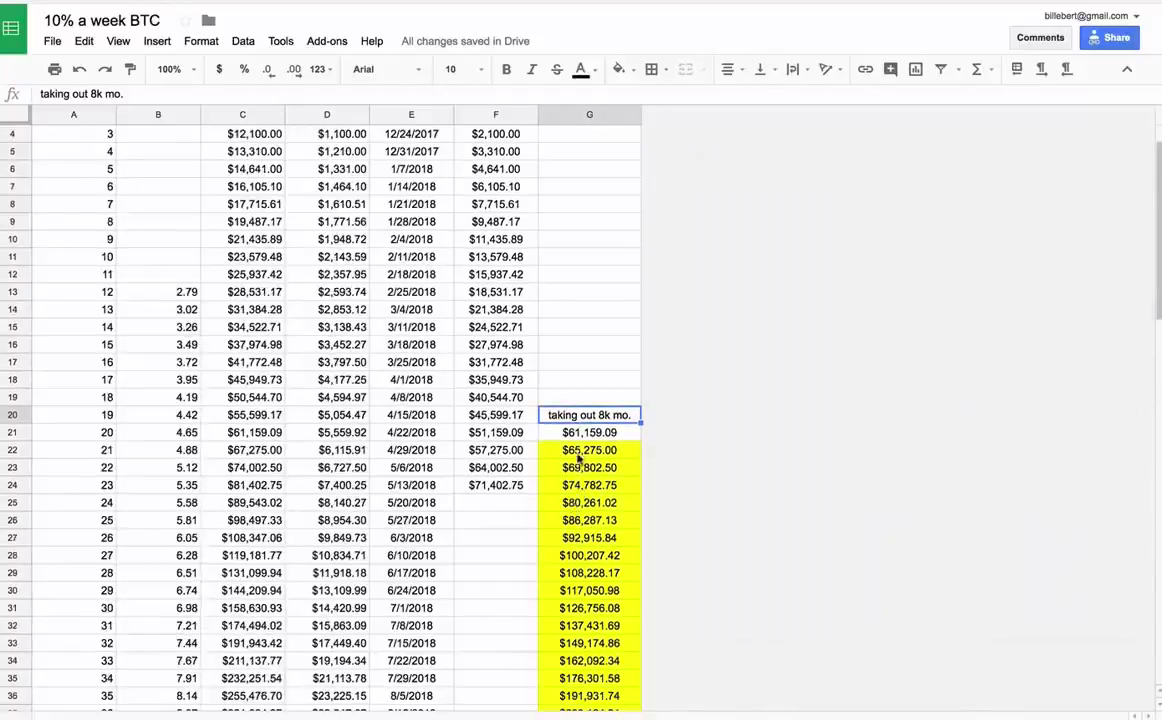
click(590, 592)
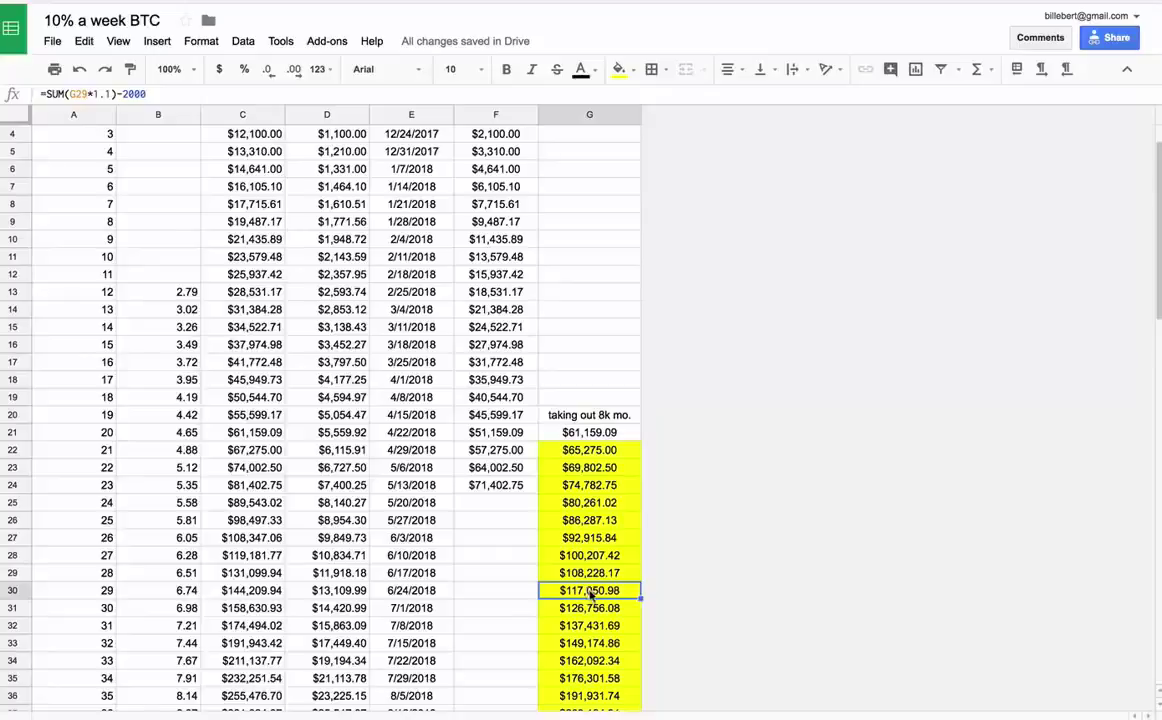
scroll(590, 594, down, 1)
scroll(590, 594, down, 2)
scroll(590, 594, down, 2)
scroll(590, 594, down, 3)
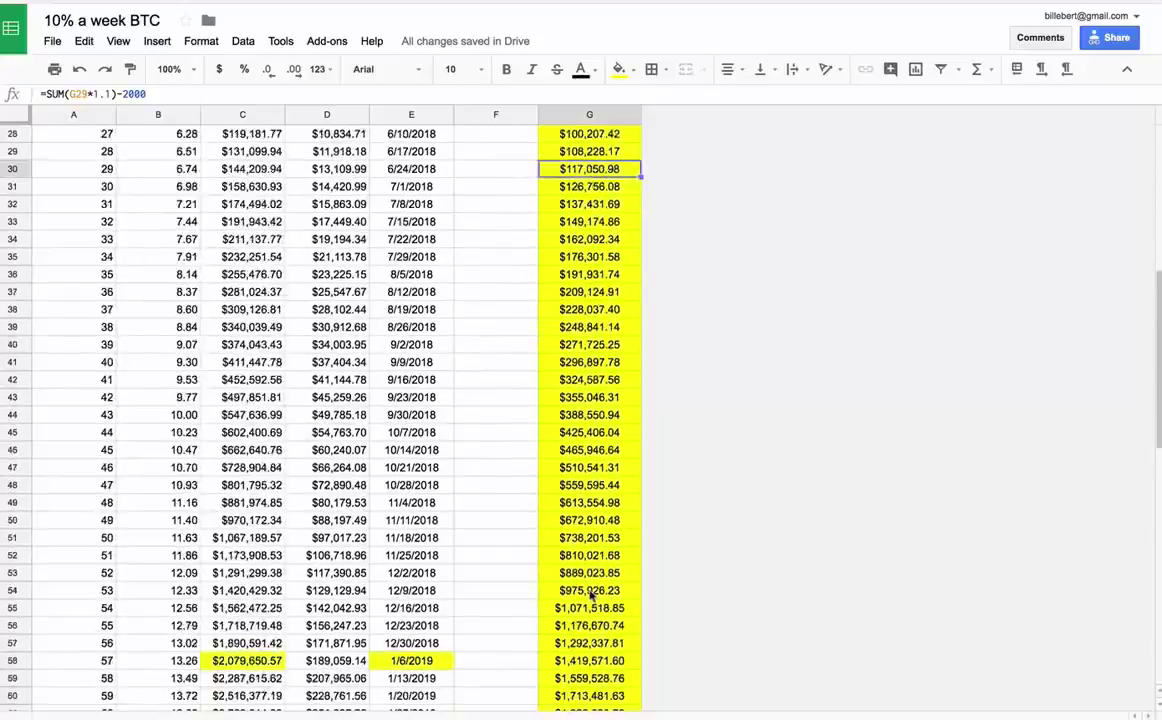
scroll(590, 594, down, 1)
click(588, 576)
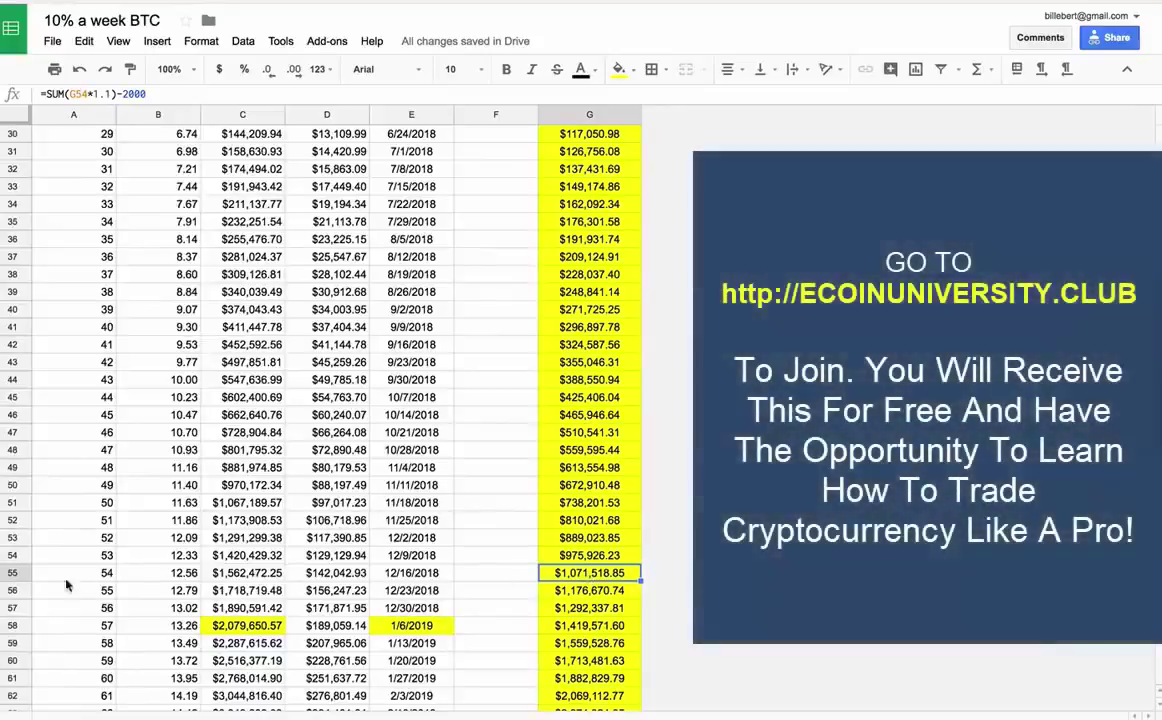
click(180, 578)
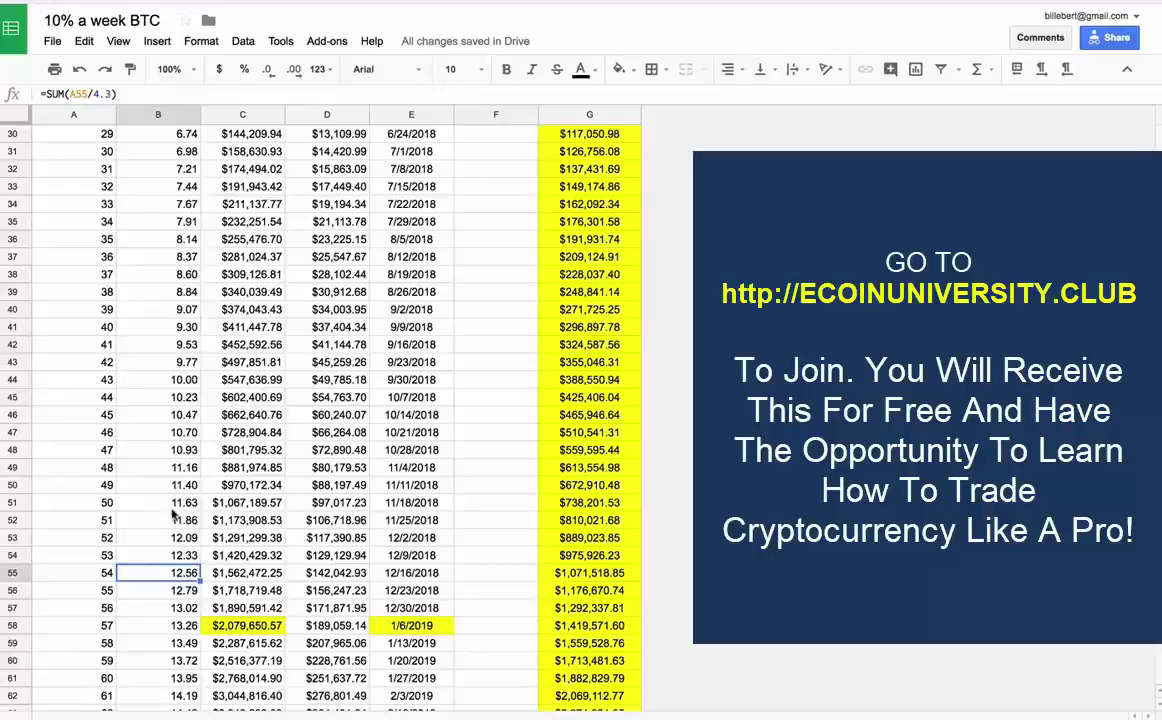
click(170, 508)
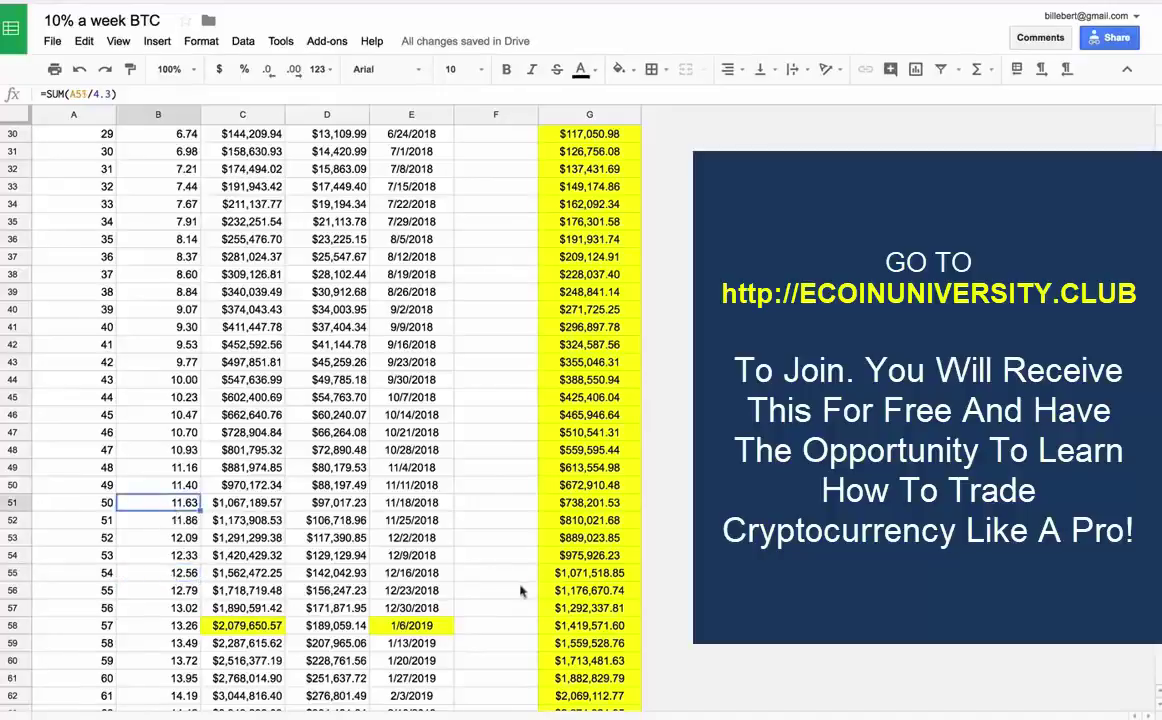
click(570, 577)
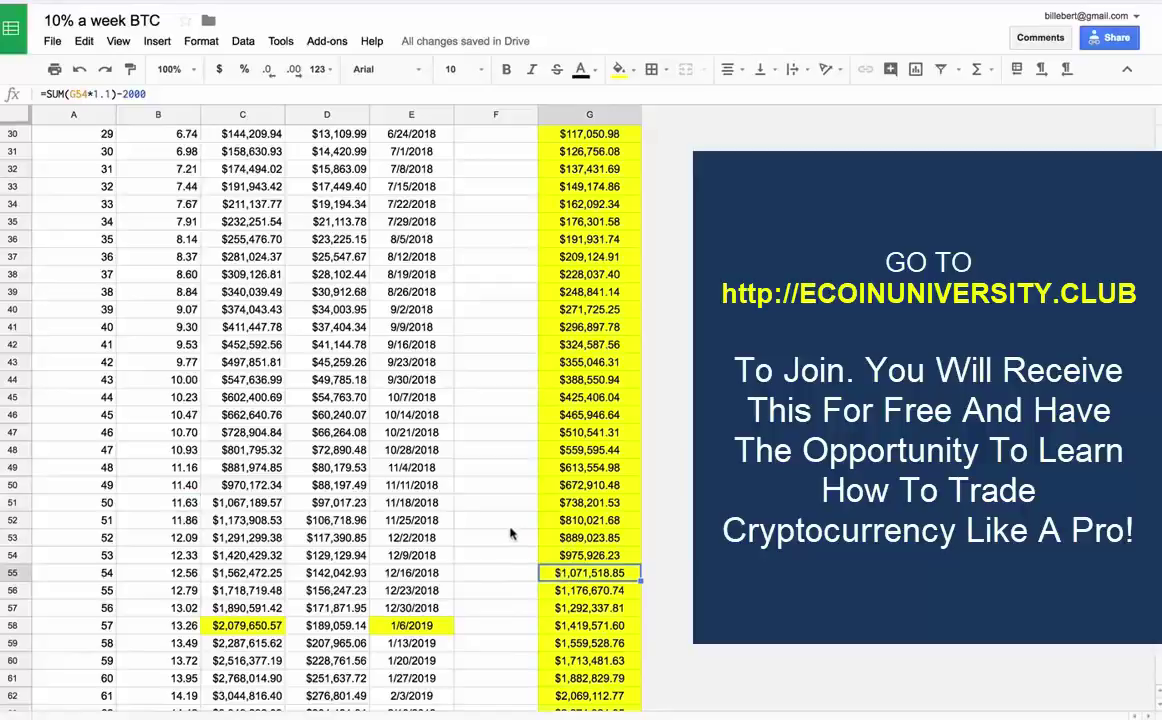
scroll(509, 533, up, 3)
scroll(509, 533, up, 2)
scroll(509, 535, up, 1)
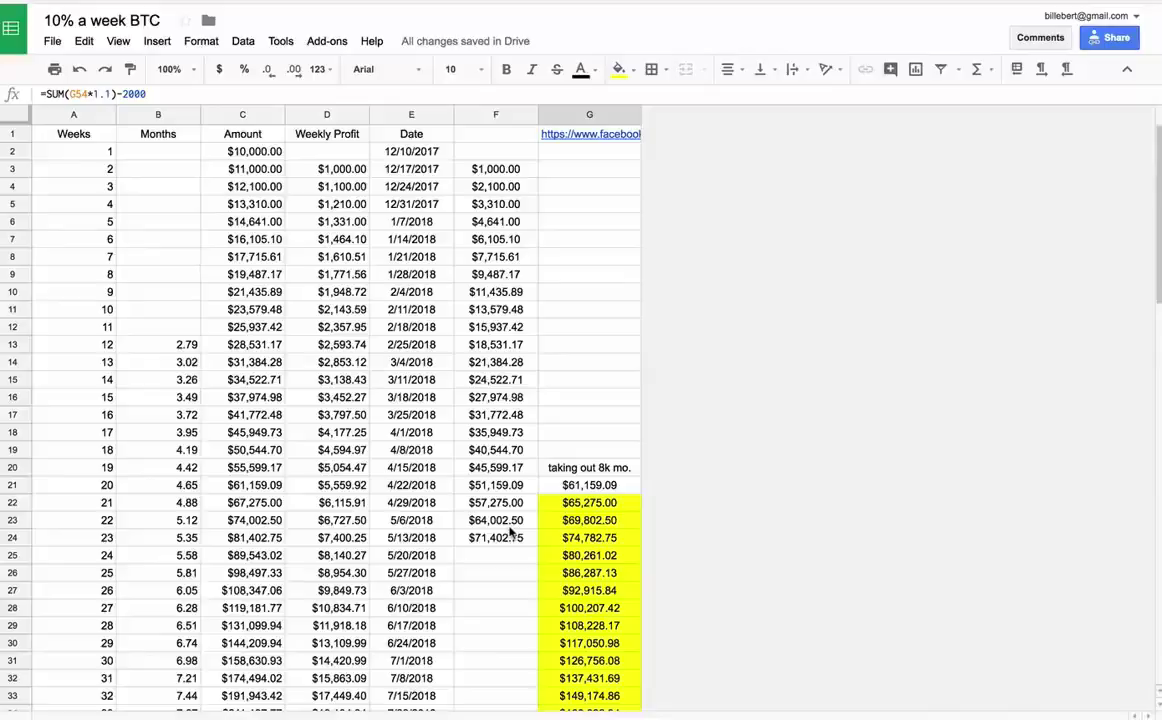
click(595, 485)
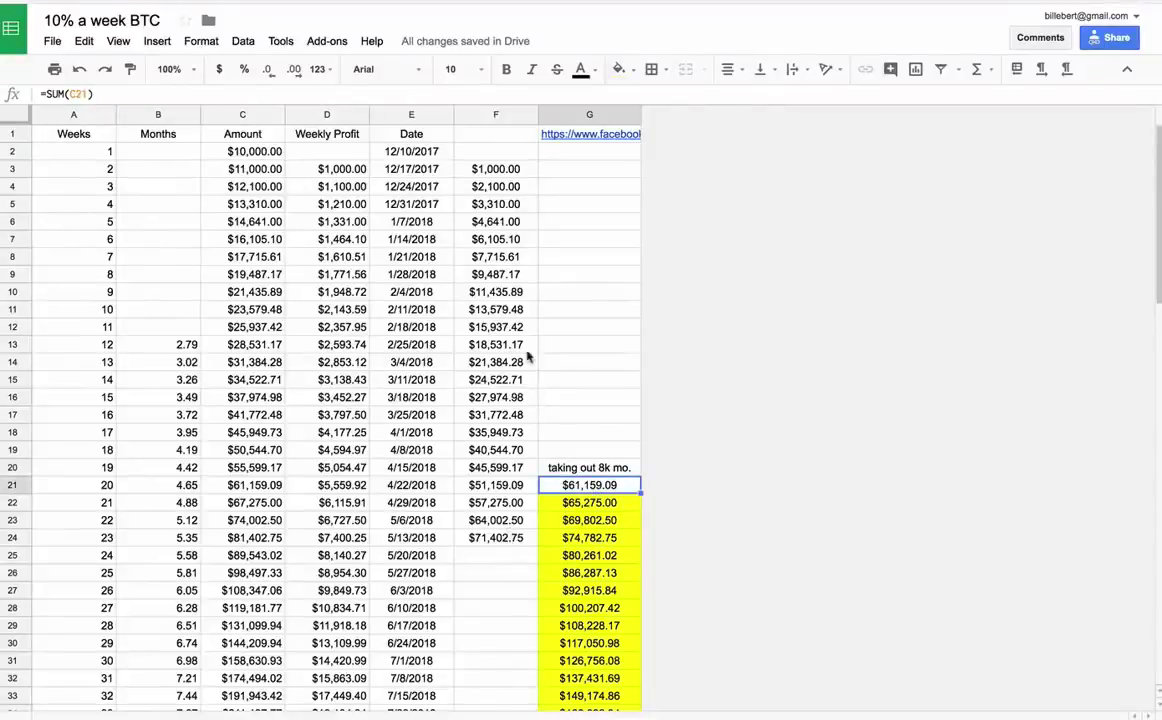
click(385, 150)
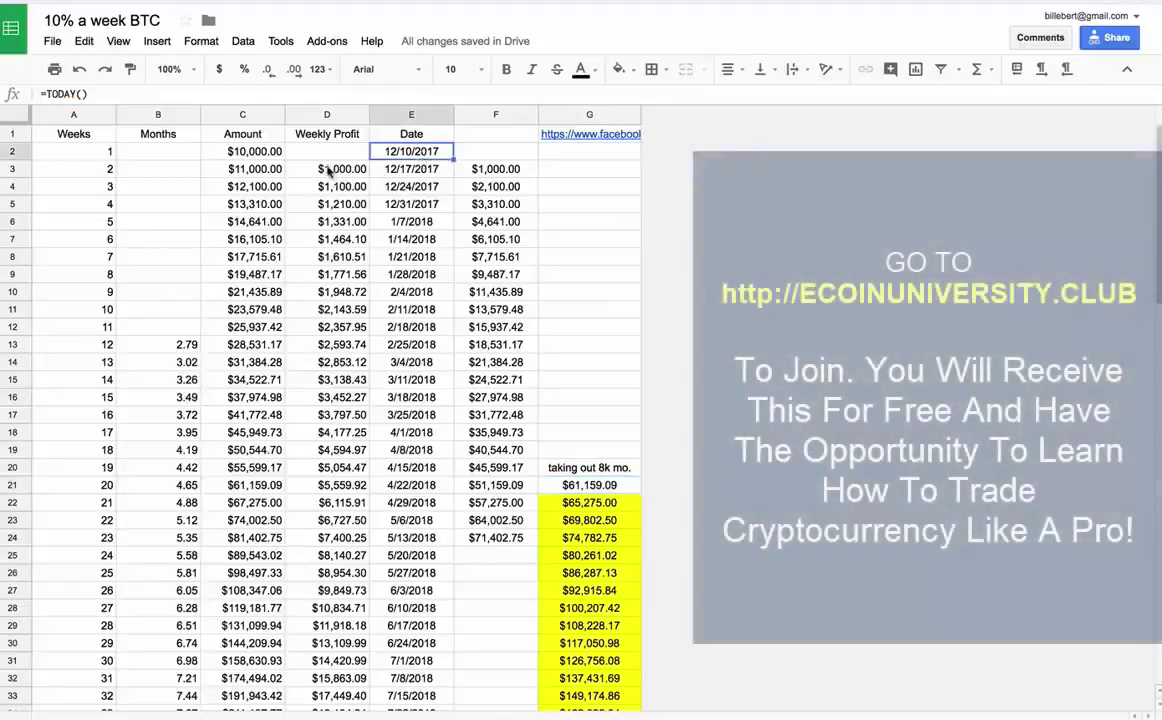
click(328, 172)
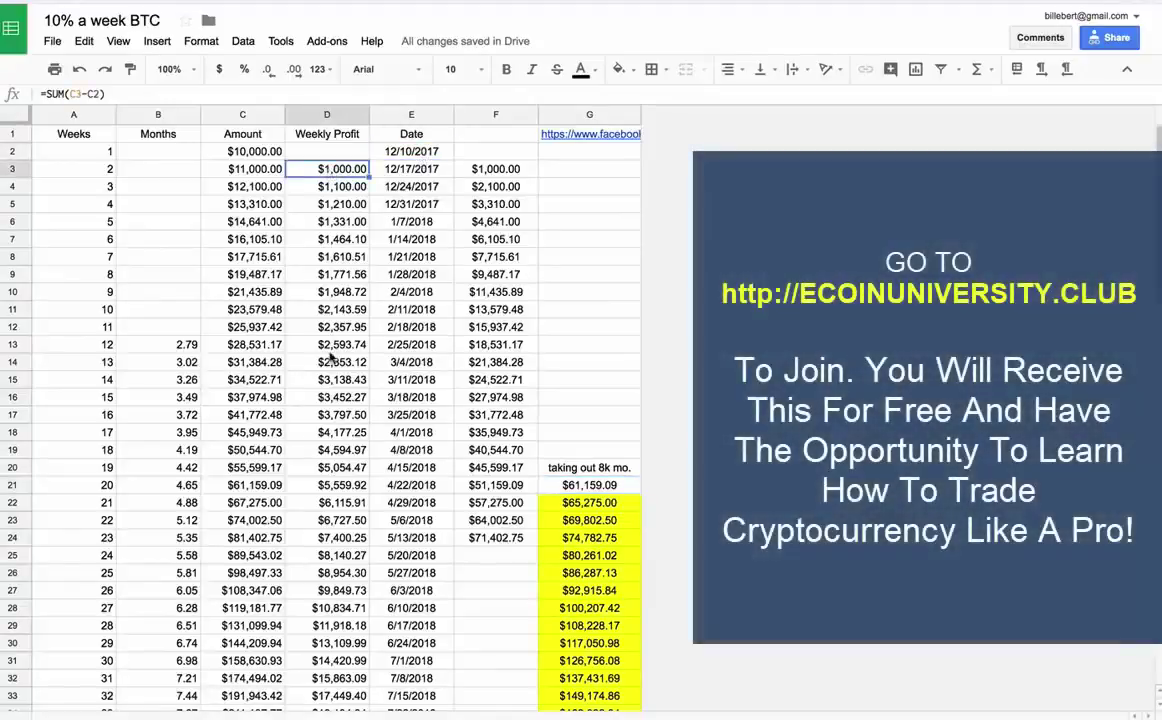
click(313, 521)
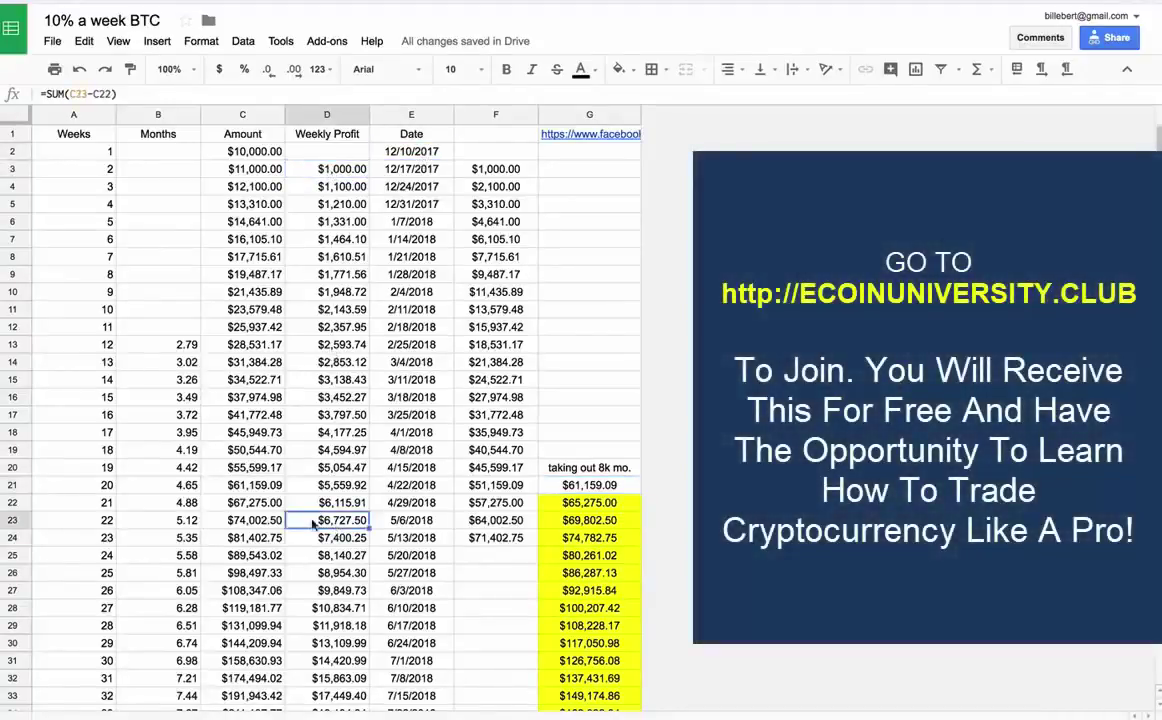
click(166, 525)
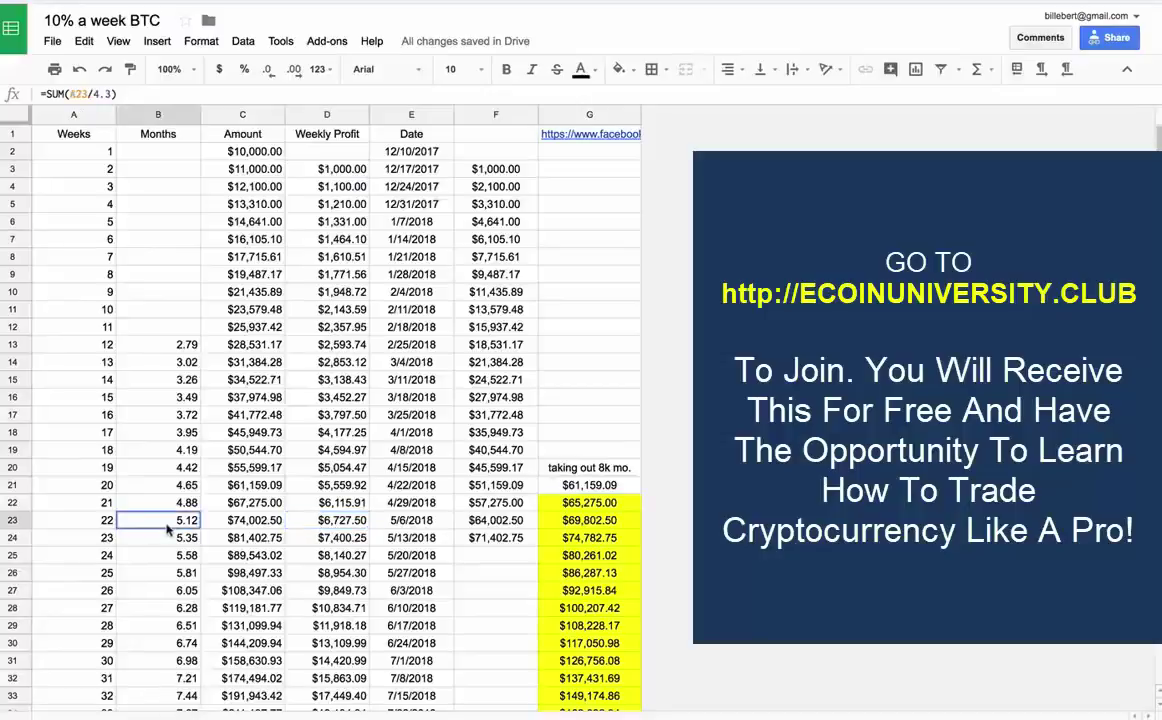
click(240, 522)
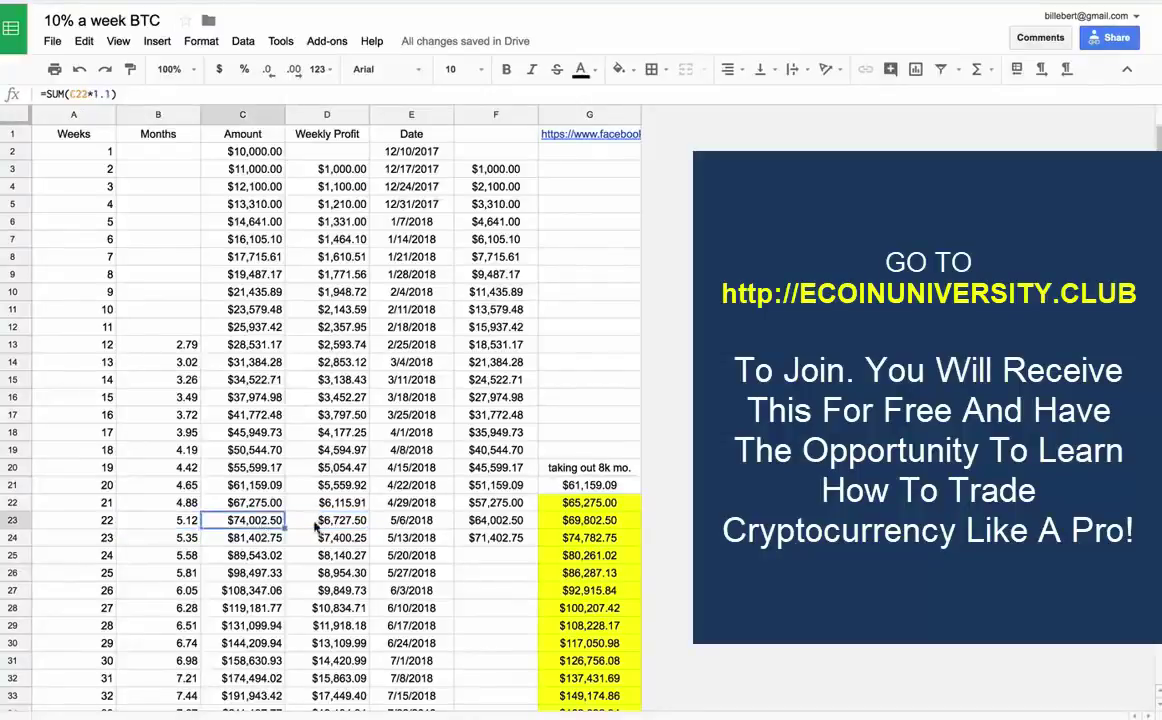
click(320, 522)
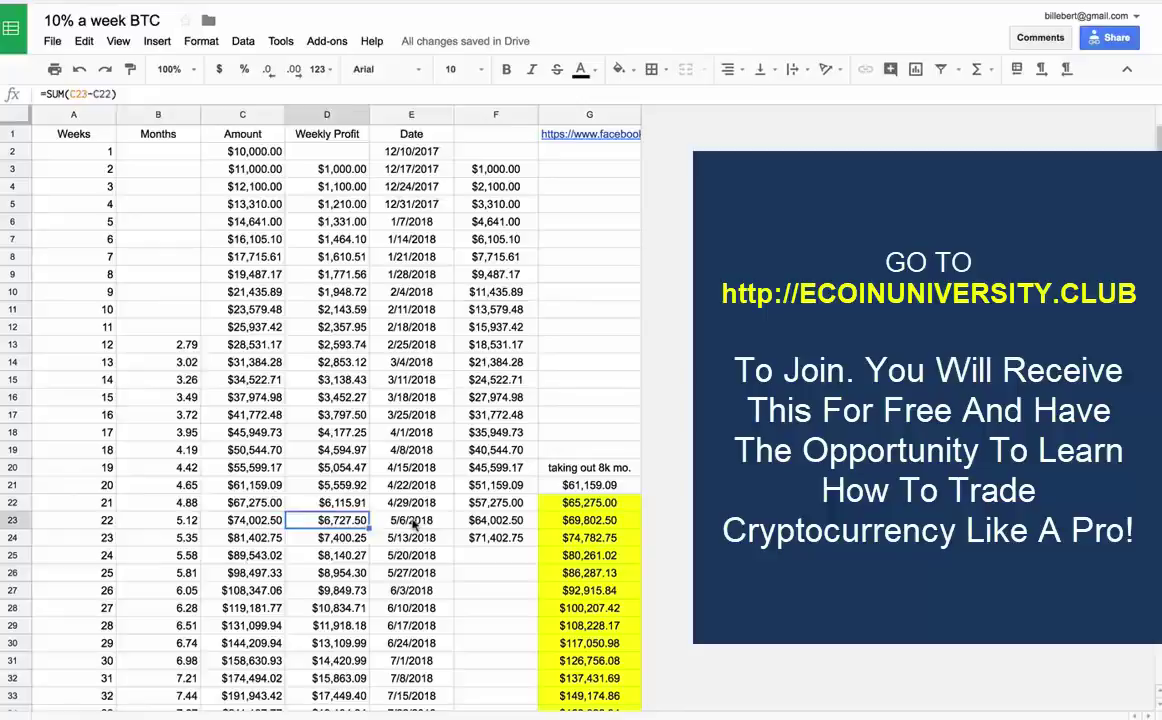
click(414, 524)
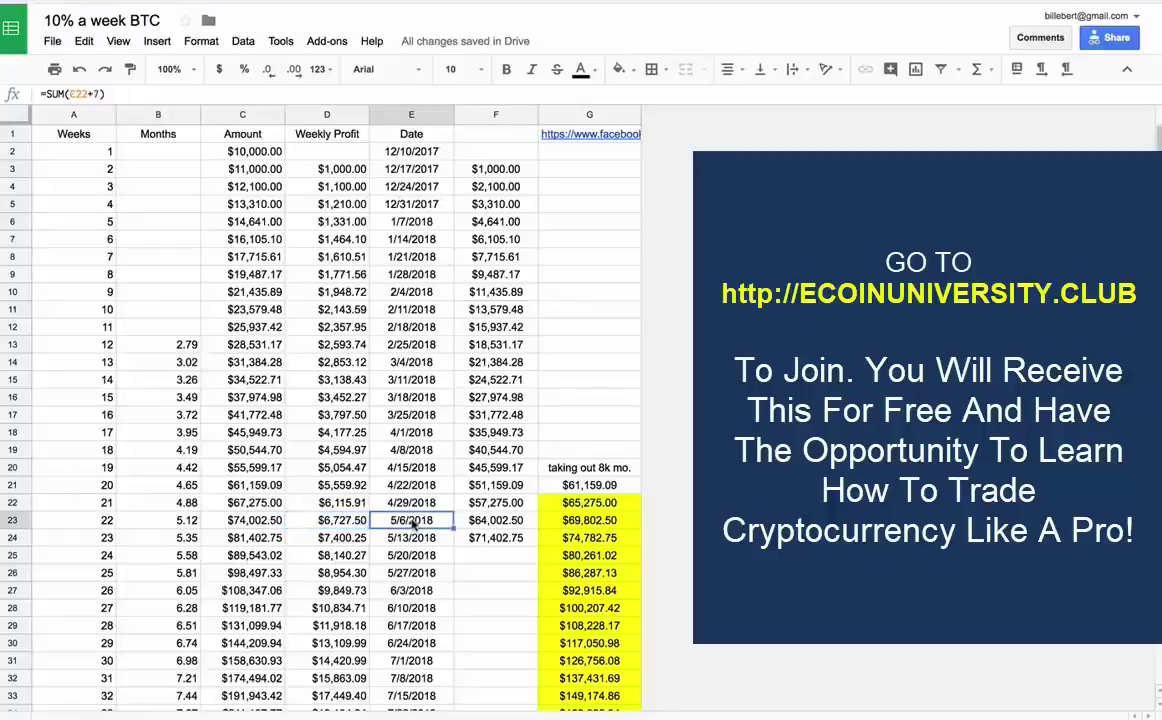
click(581, 522)
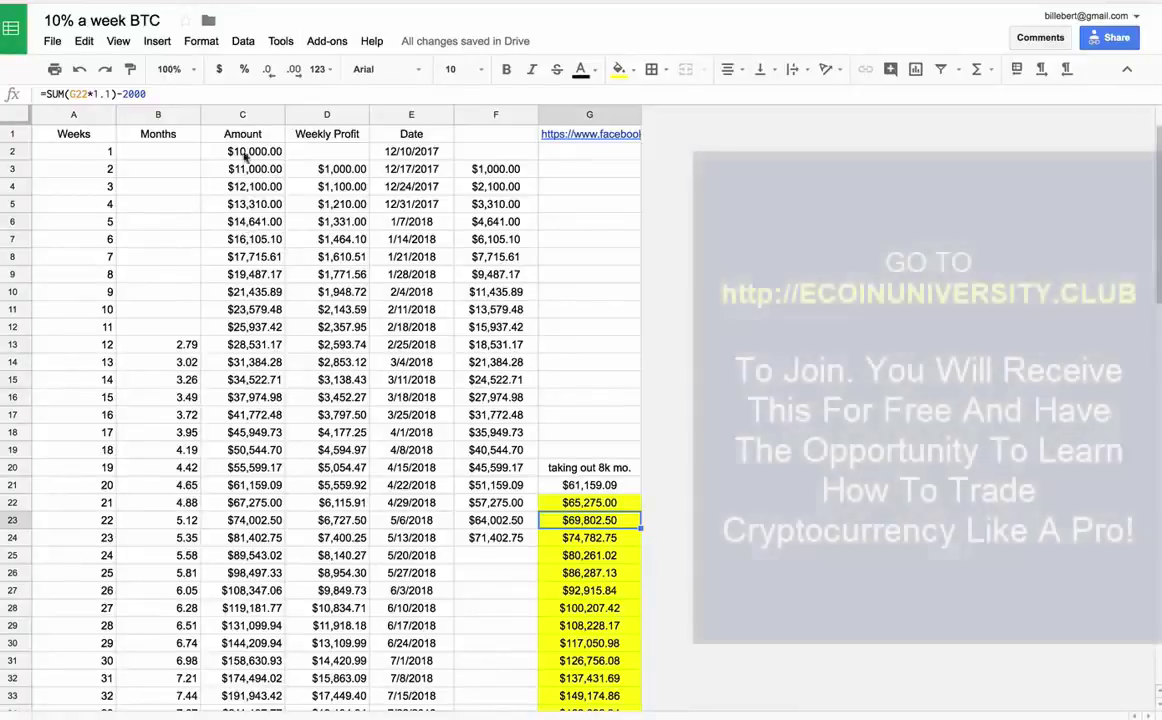
Confirm the $10,000 starting amount in C2, then bring up the File menu for Make a copy
click(236, 152)
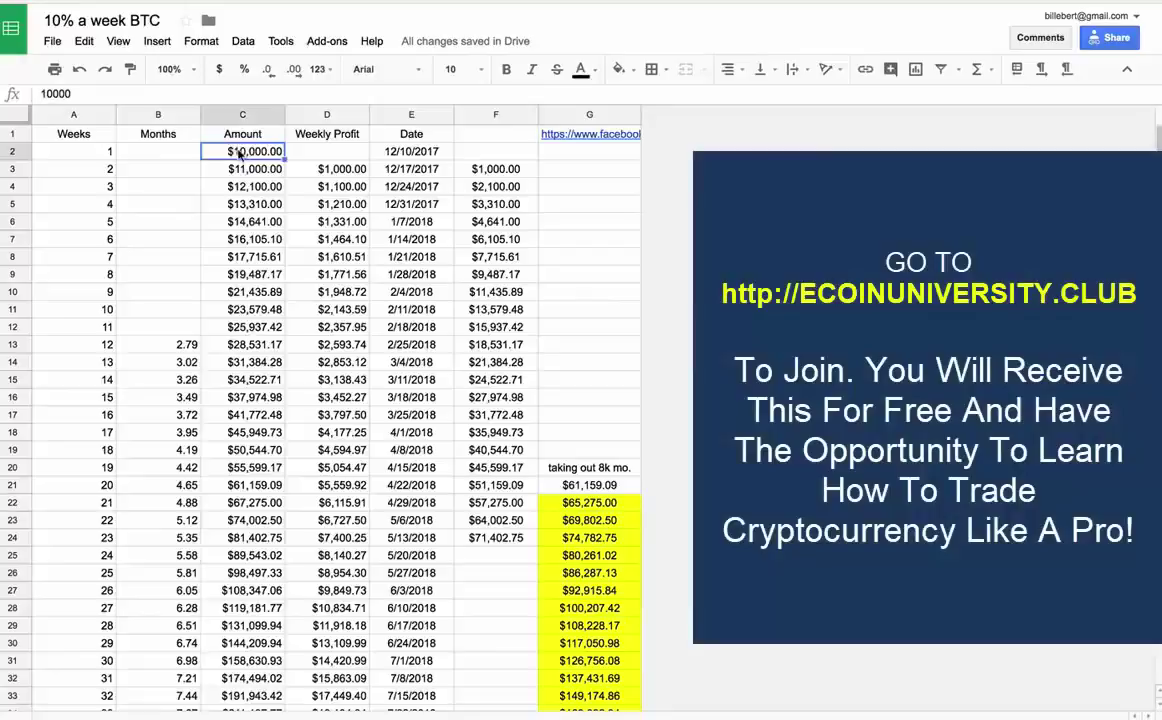
click(13, 154)
click(224, 150)
click(52, 44)
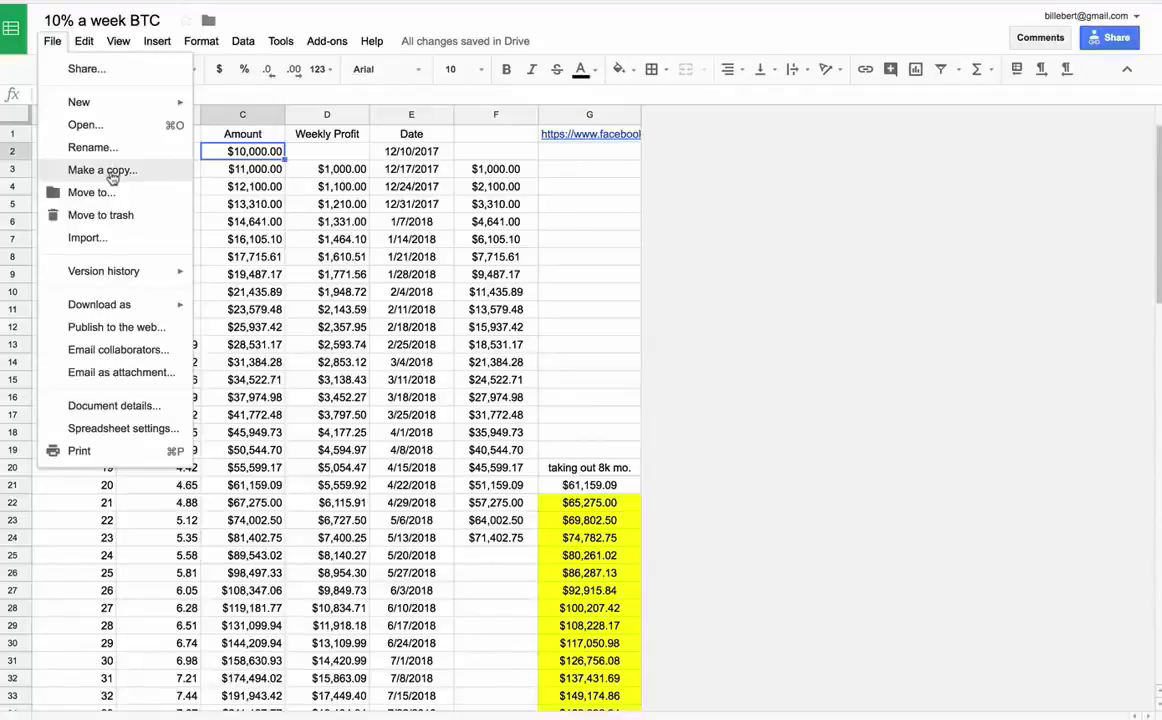
Dismiss the File menu without copying and move to the group link cell G1
click(376, 170)
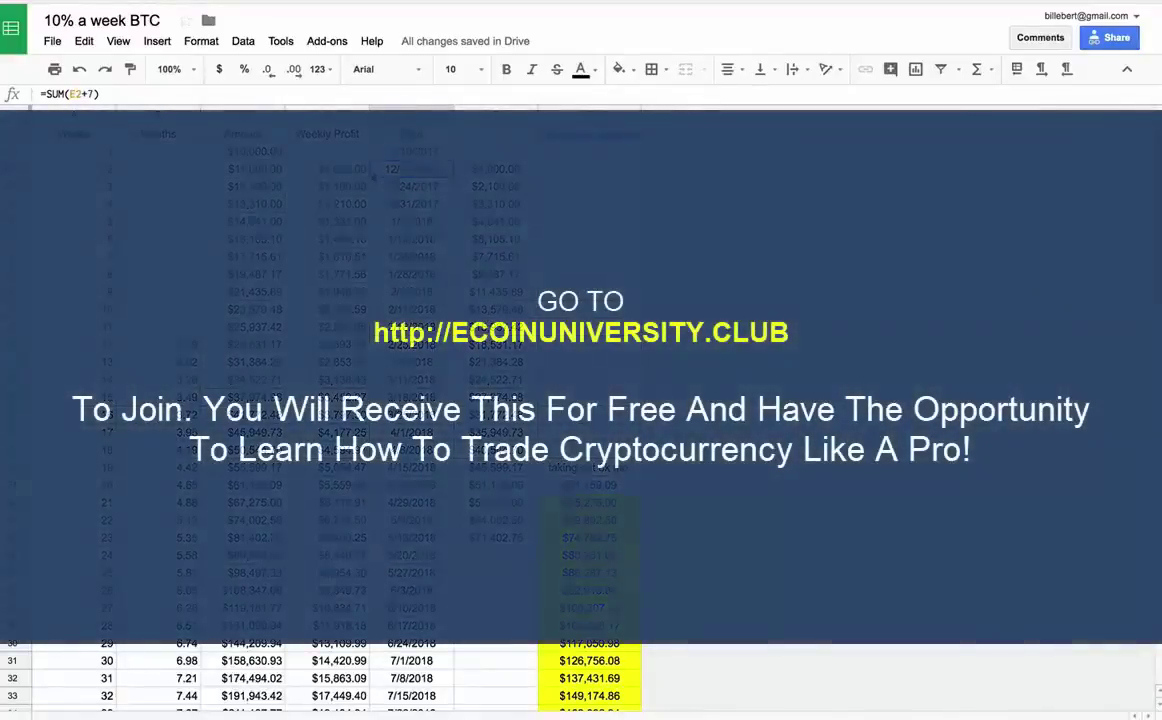
key(Right)
key(Right)
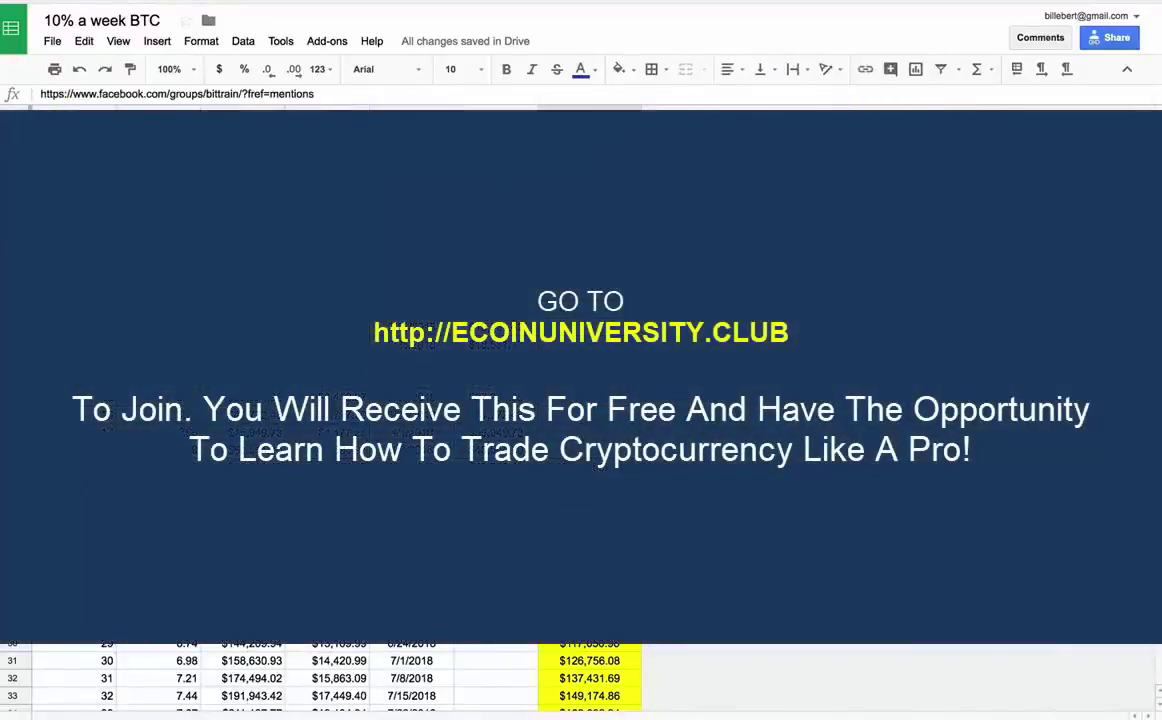